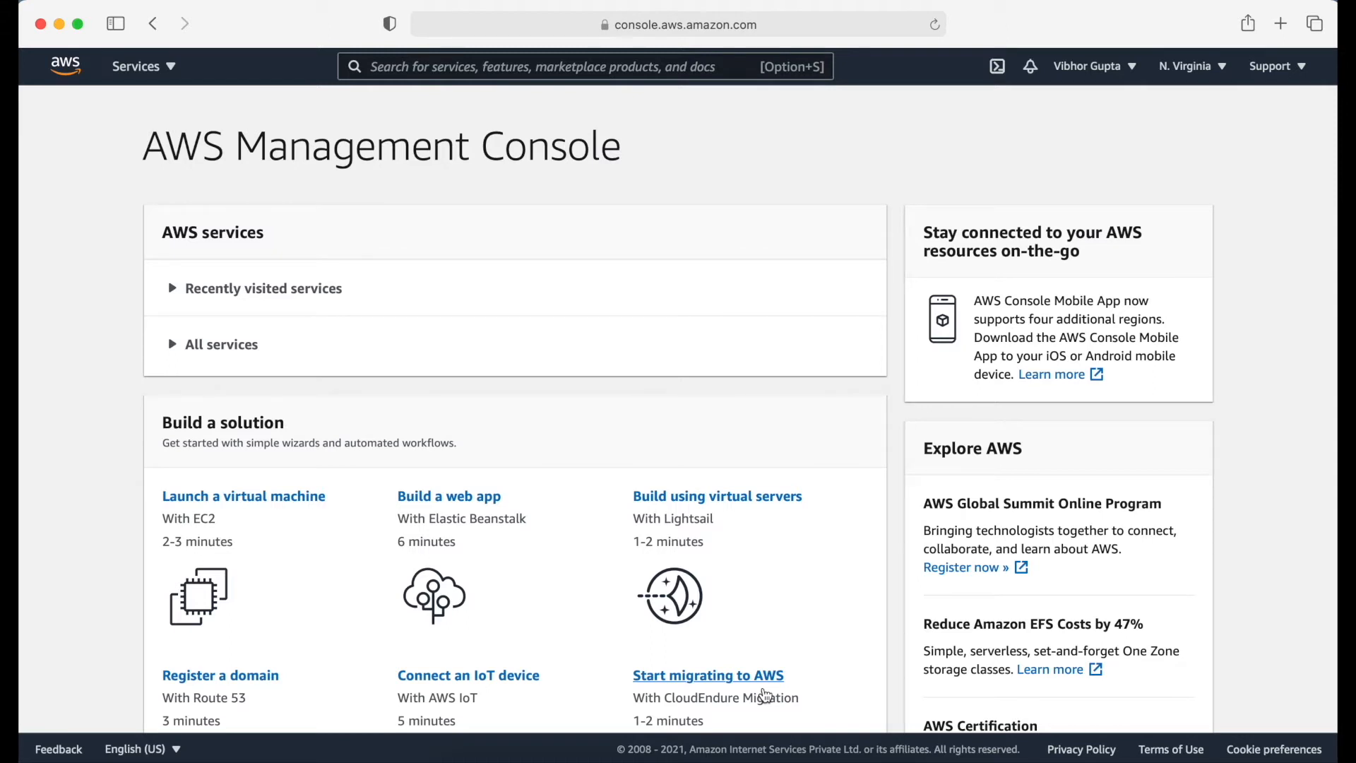
{"action": "left_click", "coordinate": [571, 67]}
{"action": "type", "text": "s3"}
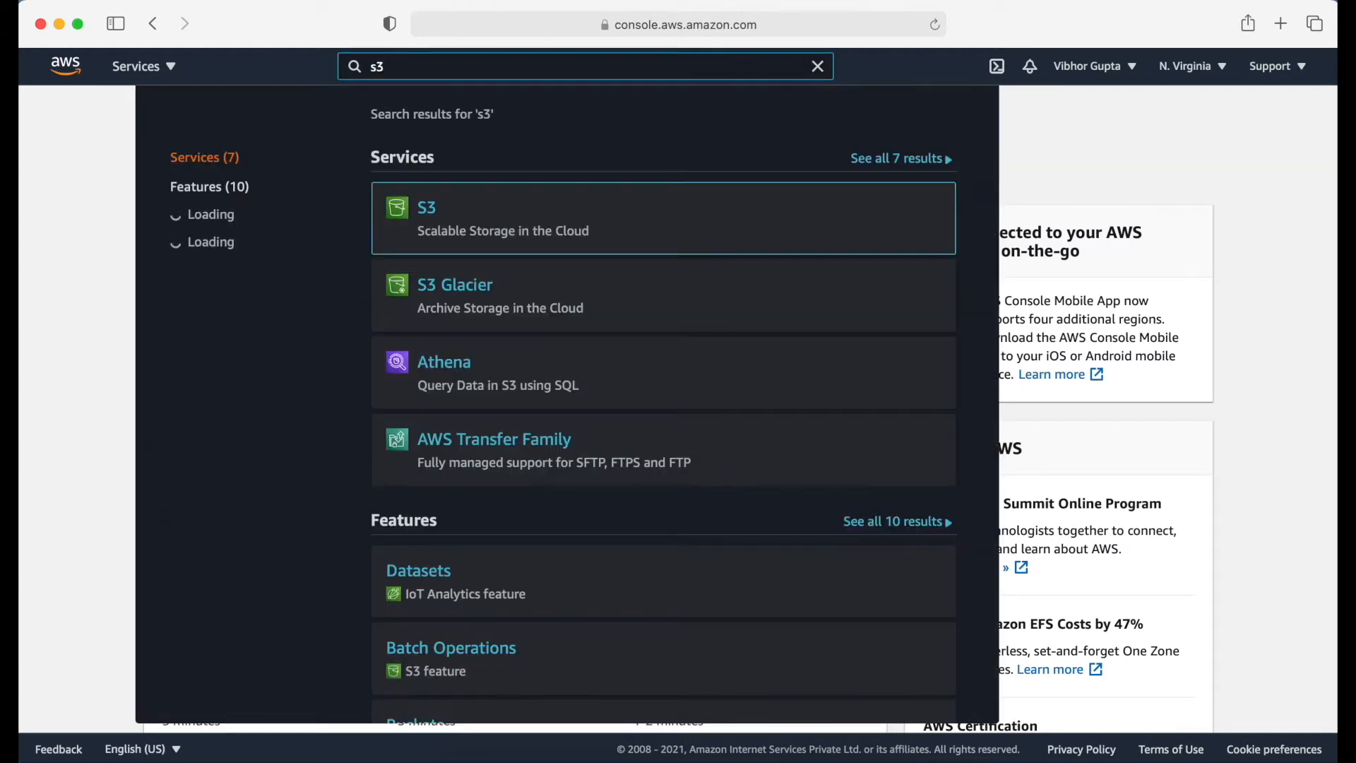
{"action": "left_click", "coordinate": [426, 208]}
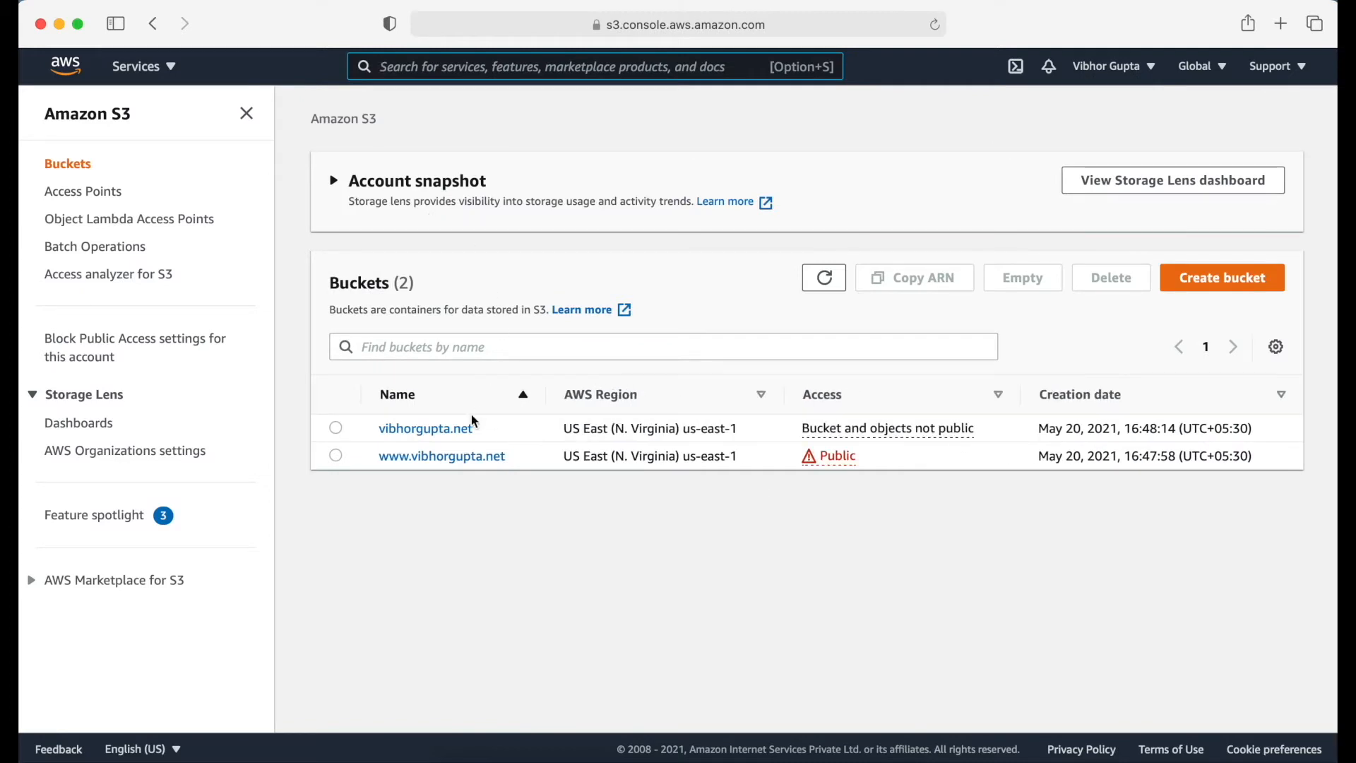
{"action": "left_click", "coordinate": [453, 459]}
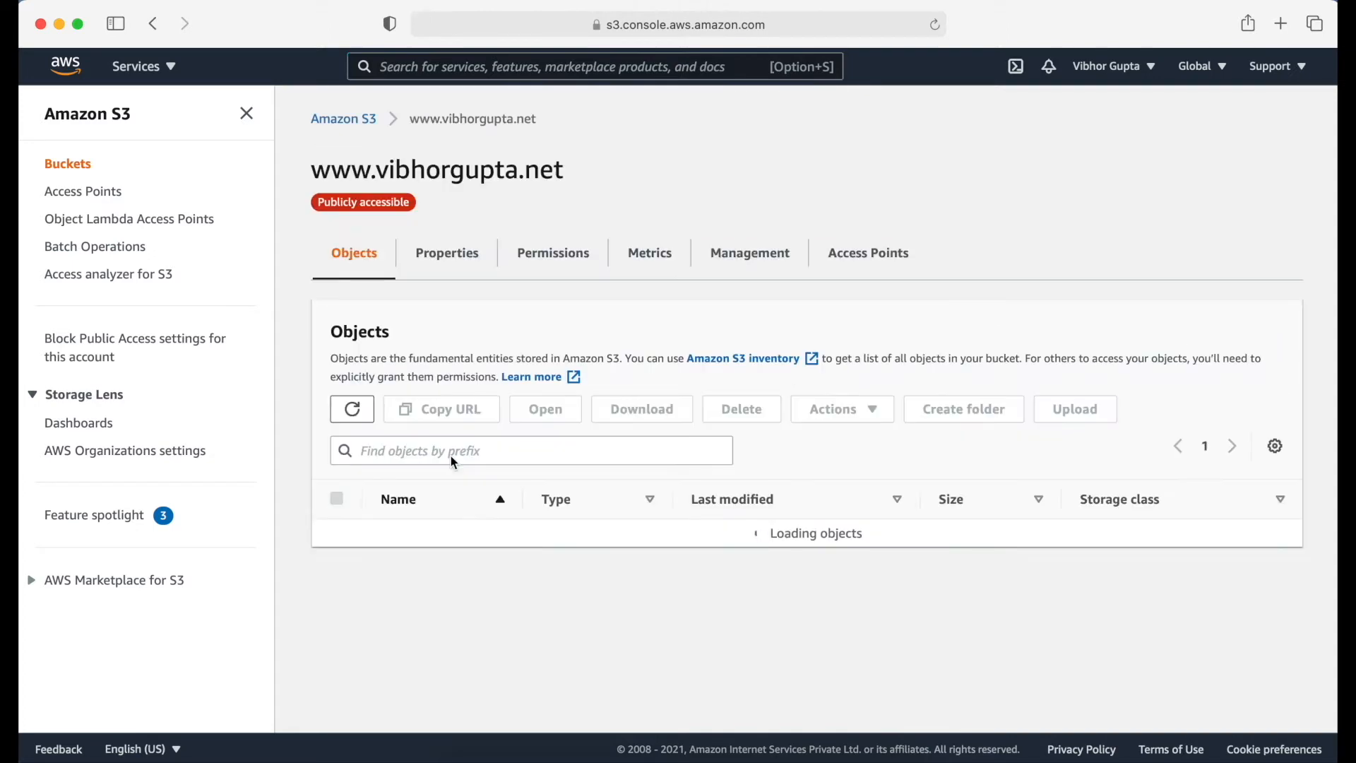
- Copy the bucket website endpoint from the static website hosting section of the bucket's properties
{"action": "left_click", "coordinate": [447, 255]}
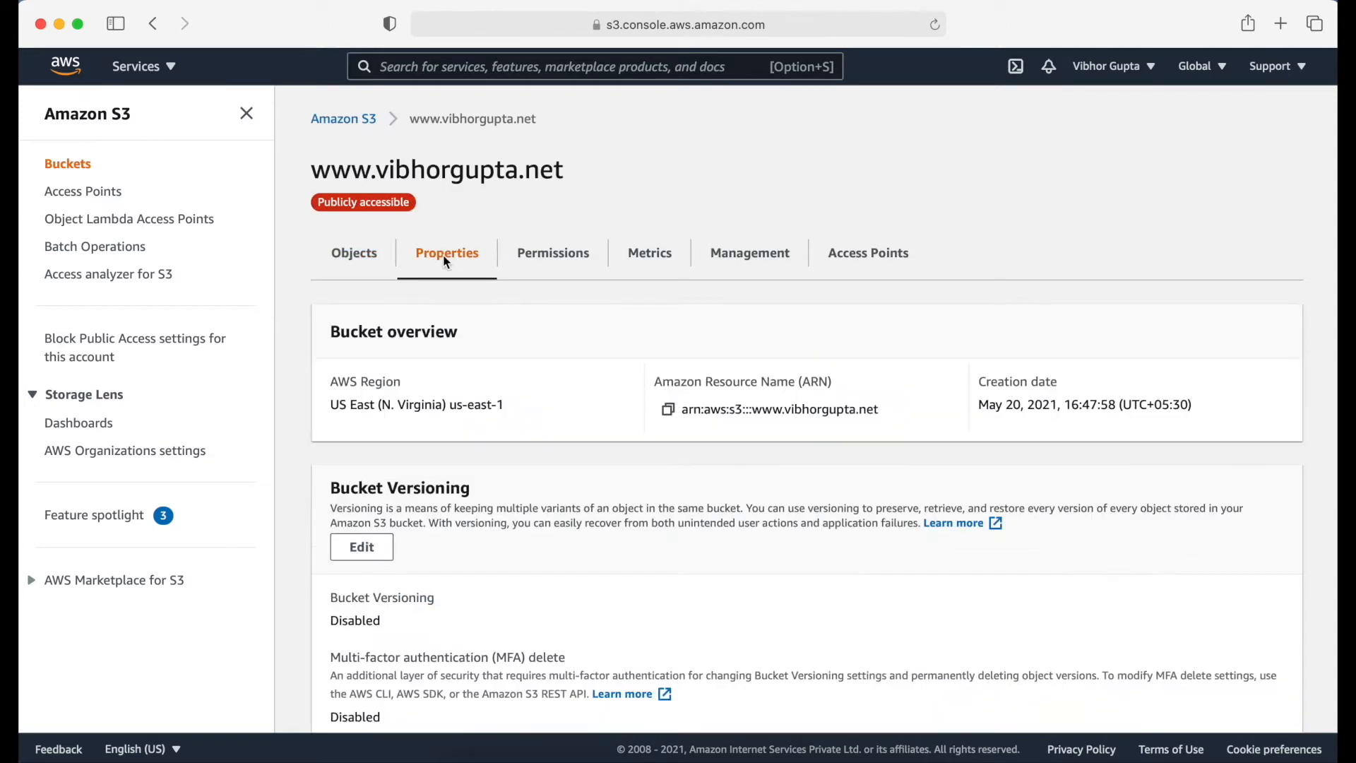
{"action": "scroll", "coordinate": [472, 466], "scroll_direction": "down", "scroll_amount": 10}
{"action": "scroll", "coordinate": [473, 468], "scroll_direction": "down", "scroll_amount": 15}
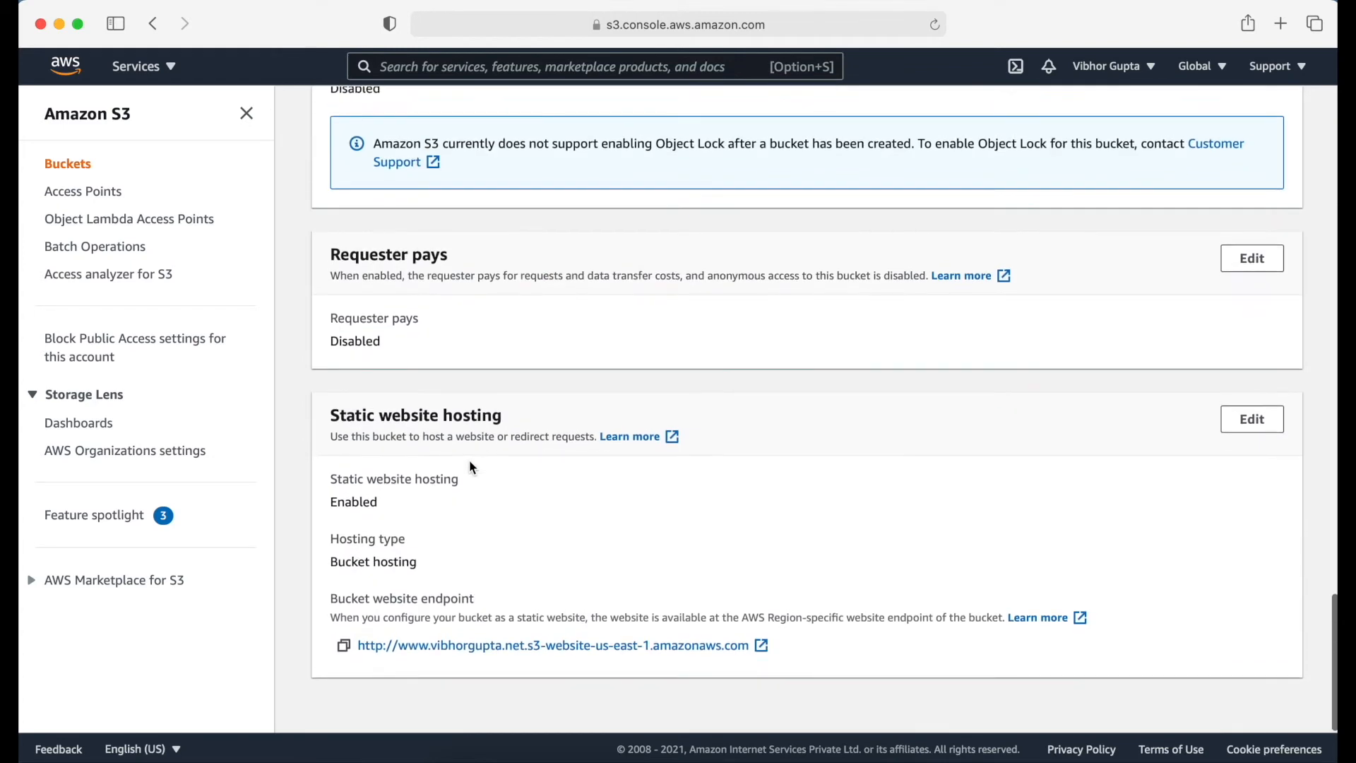
{"action": "left_click", "coordinate": [345, 650]}
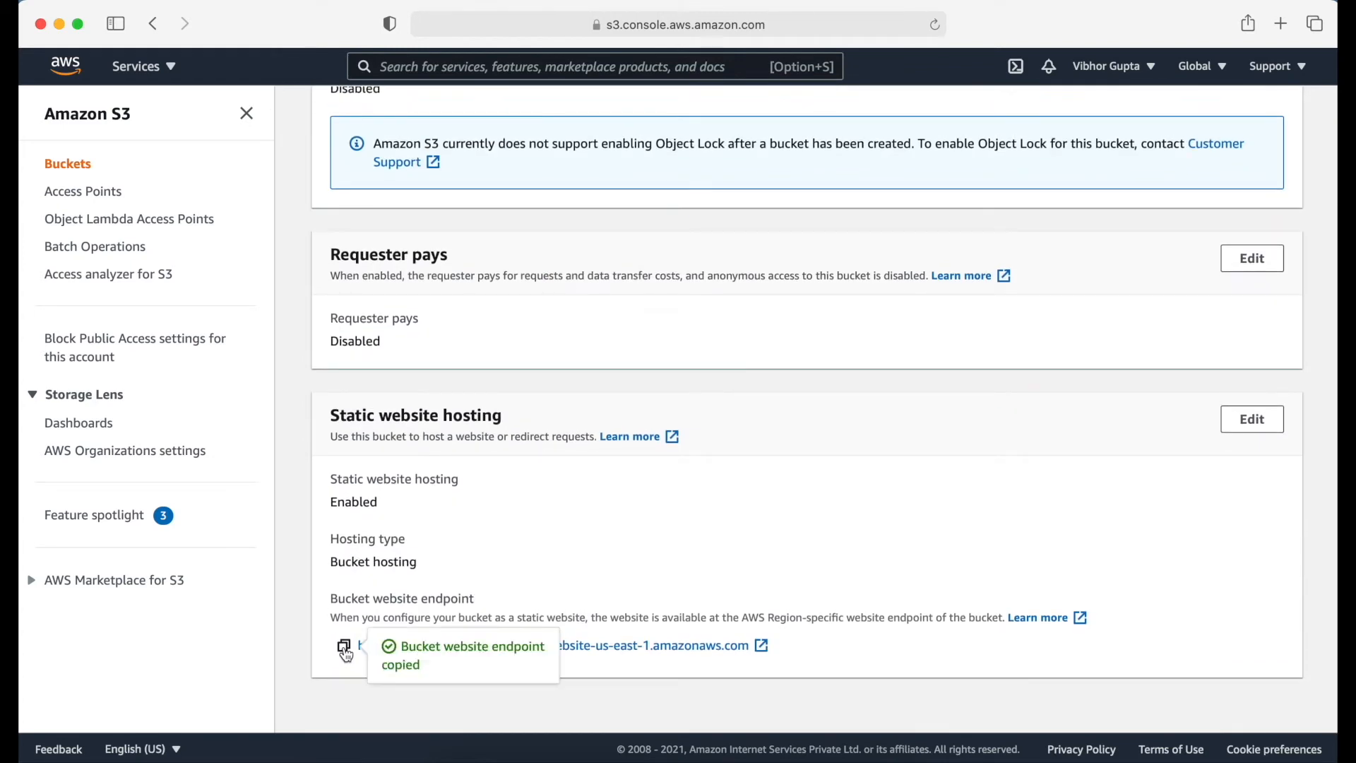
- Load the copied bucket website endpoint in a new browser tab to check direct access to the site
{"action": "left_click", "coordinate": [1282, 25]}
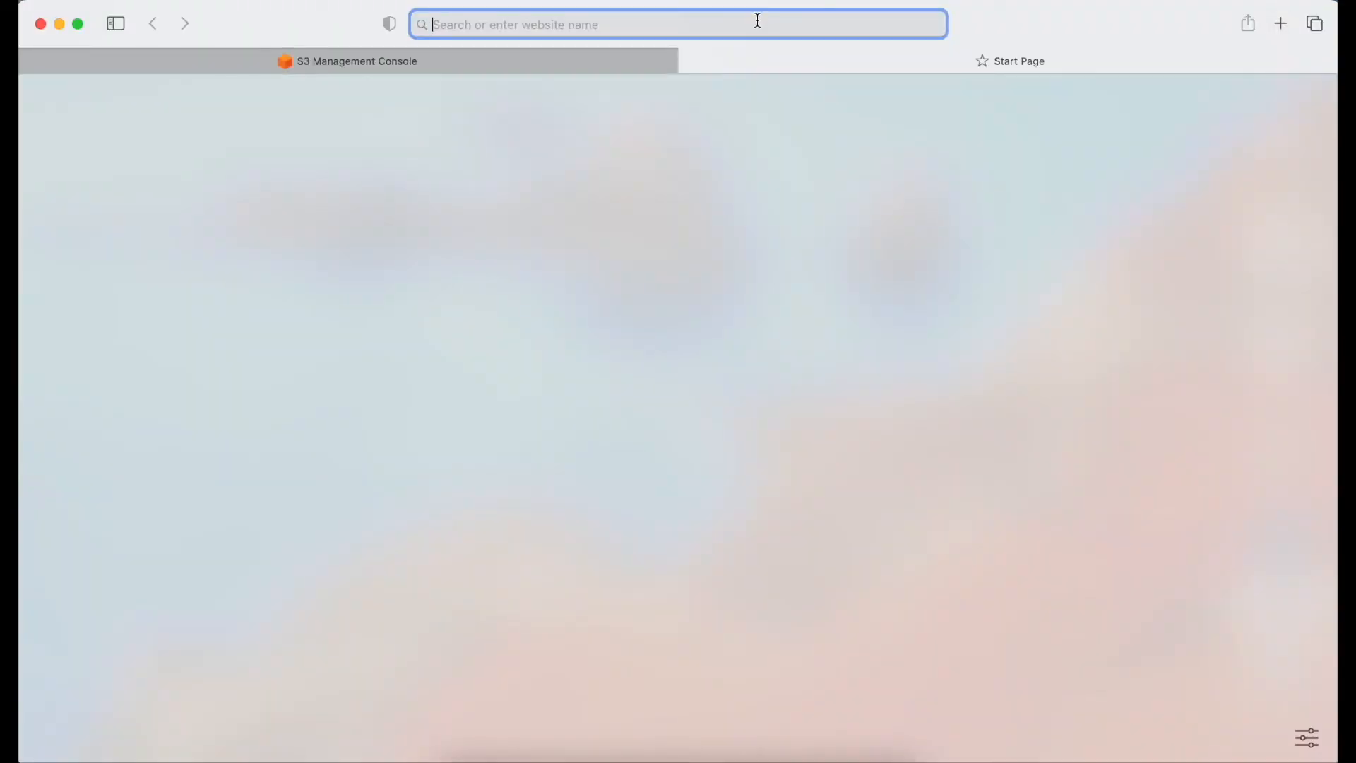
{"action": "key", "text": "super+v"}
{"action": "key", "text": "Return"}
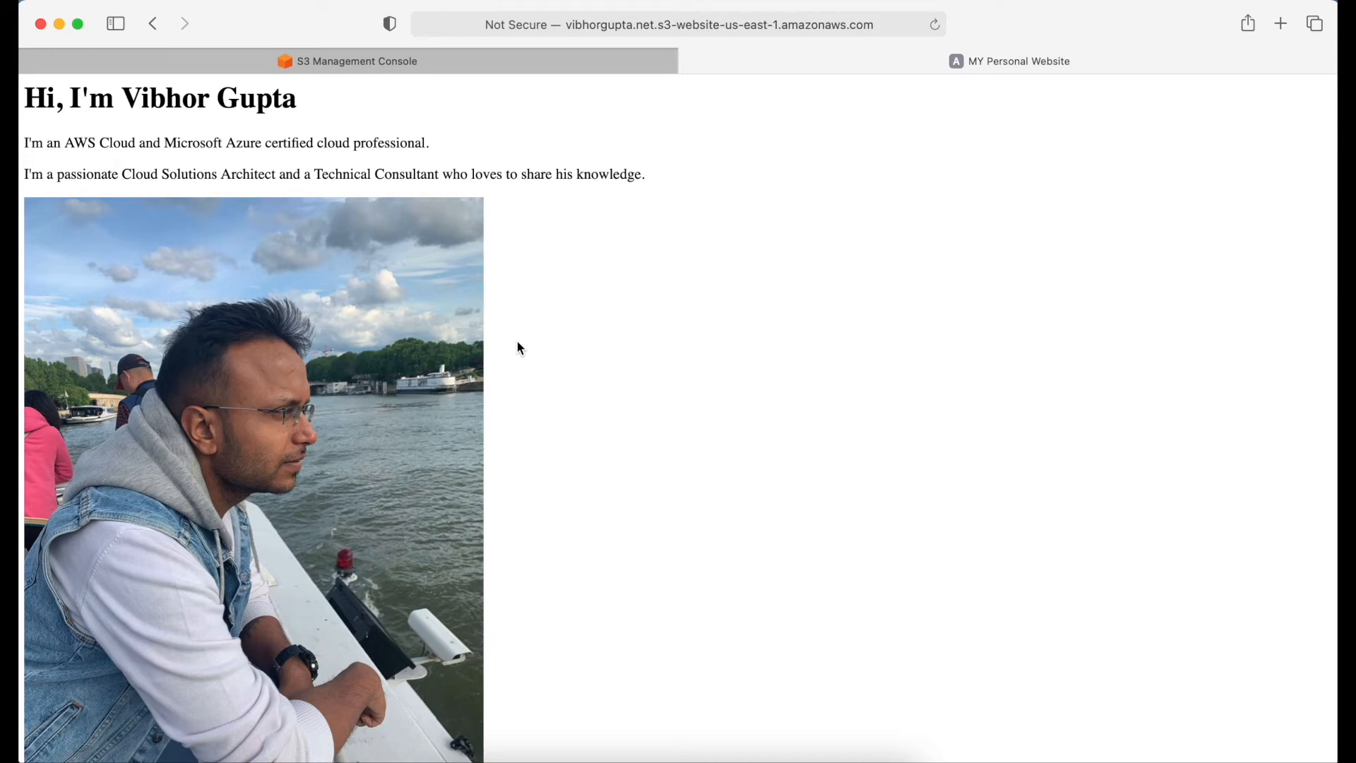
- Return to the AWS console and open the CloudFront service
{"action": "left_click", "coordinate": [491, 71]}
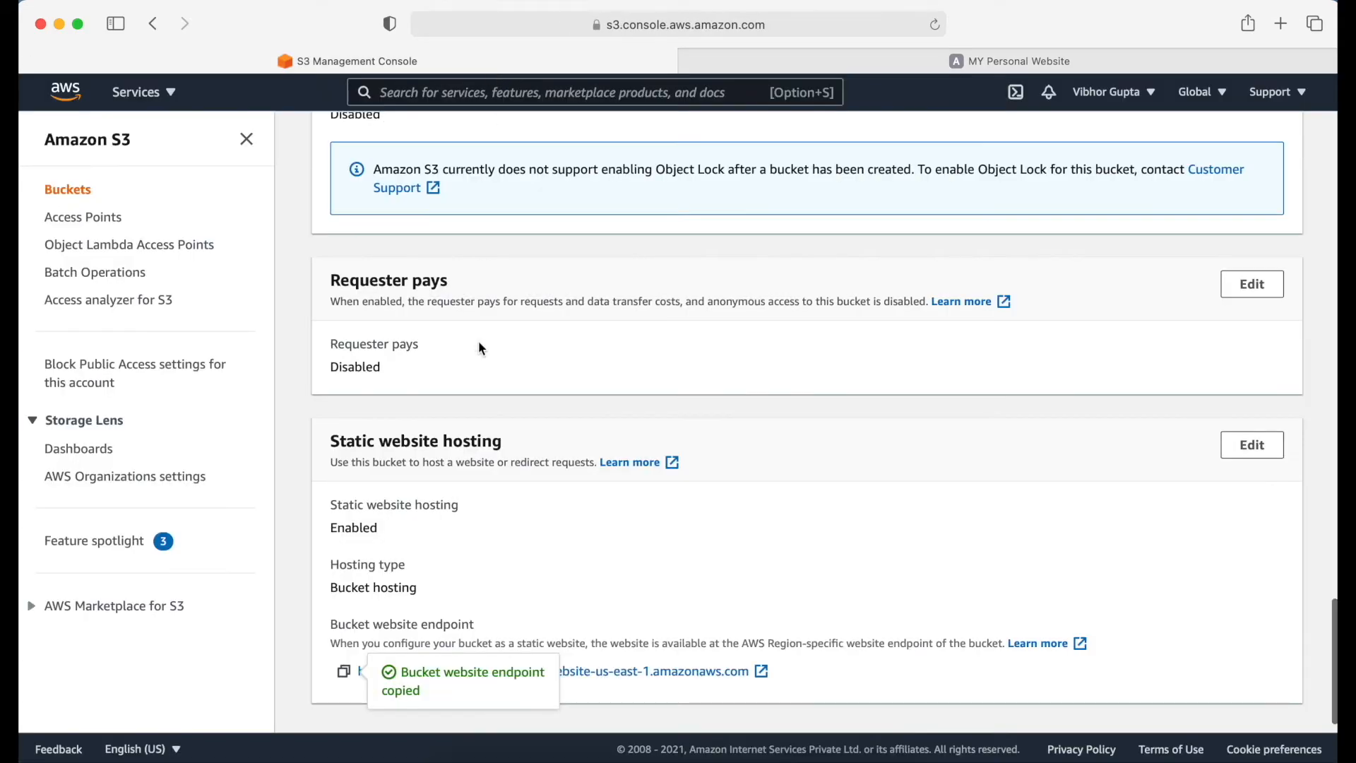
{"action": "scroll", "coordinate": [478, 342], "scroll_direction": "up", "scroll_amount": 10}
{"action": "scroll", "coordinate": [479, 346], "scroll_direction": "up", "scroll_amount": 15}
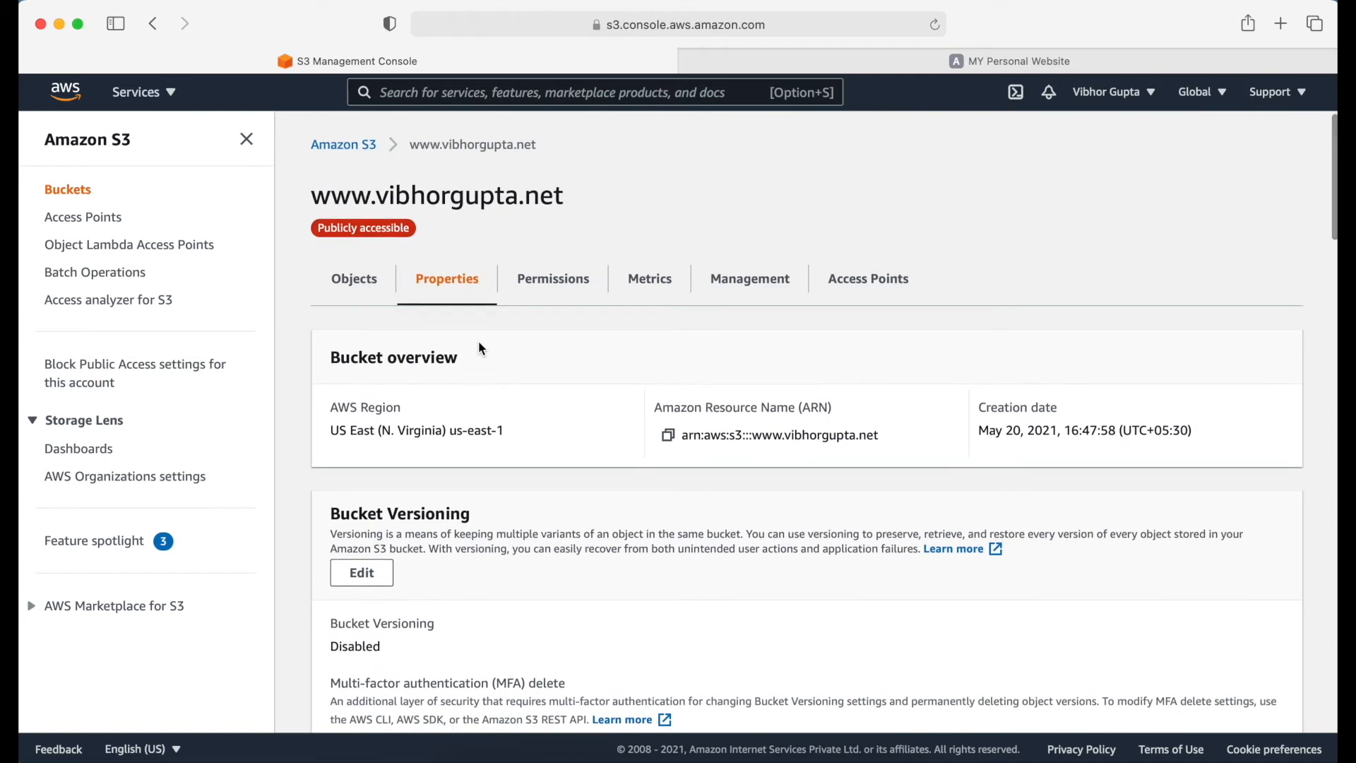
{"action": "left_click", "coordinate": [526, 92]}
{"action": "type", "text": "cloudf"}
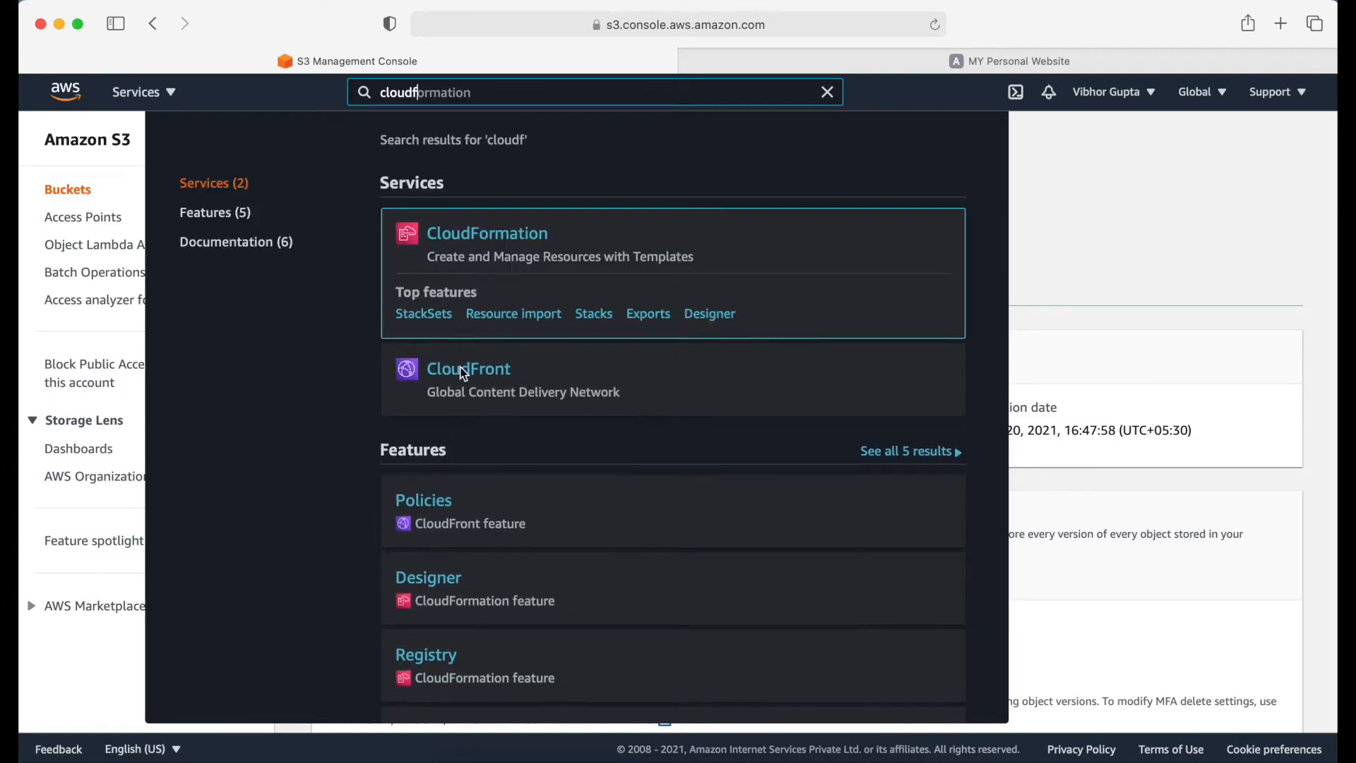
{"action": "left_click", "coordinate": [470, 319]}
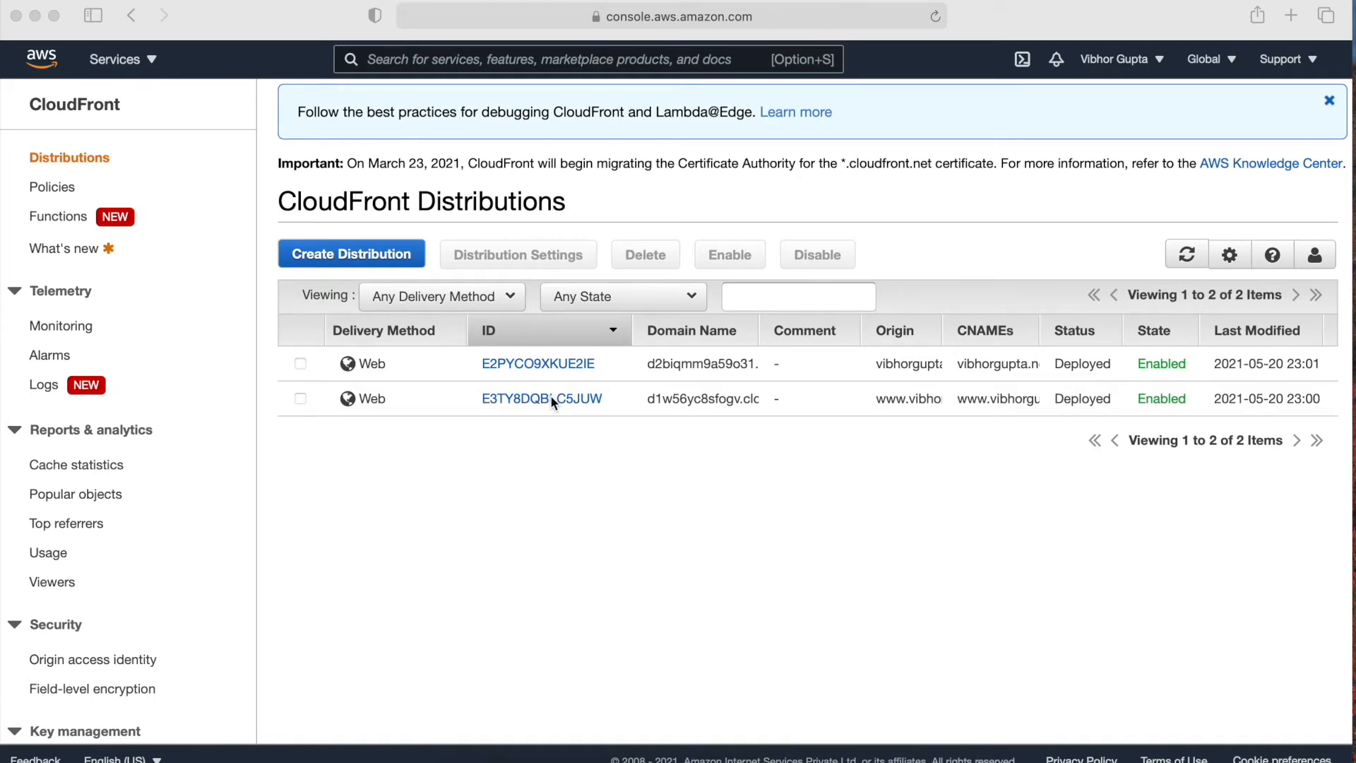
- Open the S3 origin of the www domain's CloudFront distribution for editing
{"action": "left_click", "coordinate": [530, 400]}
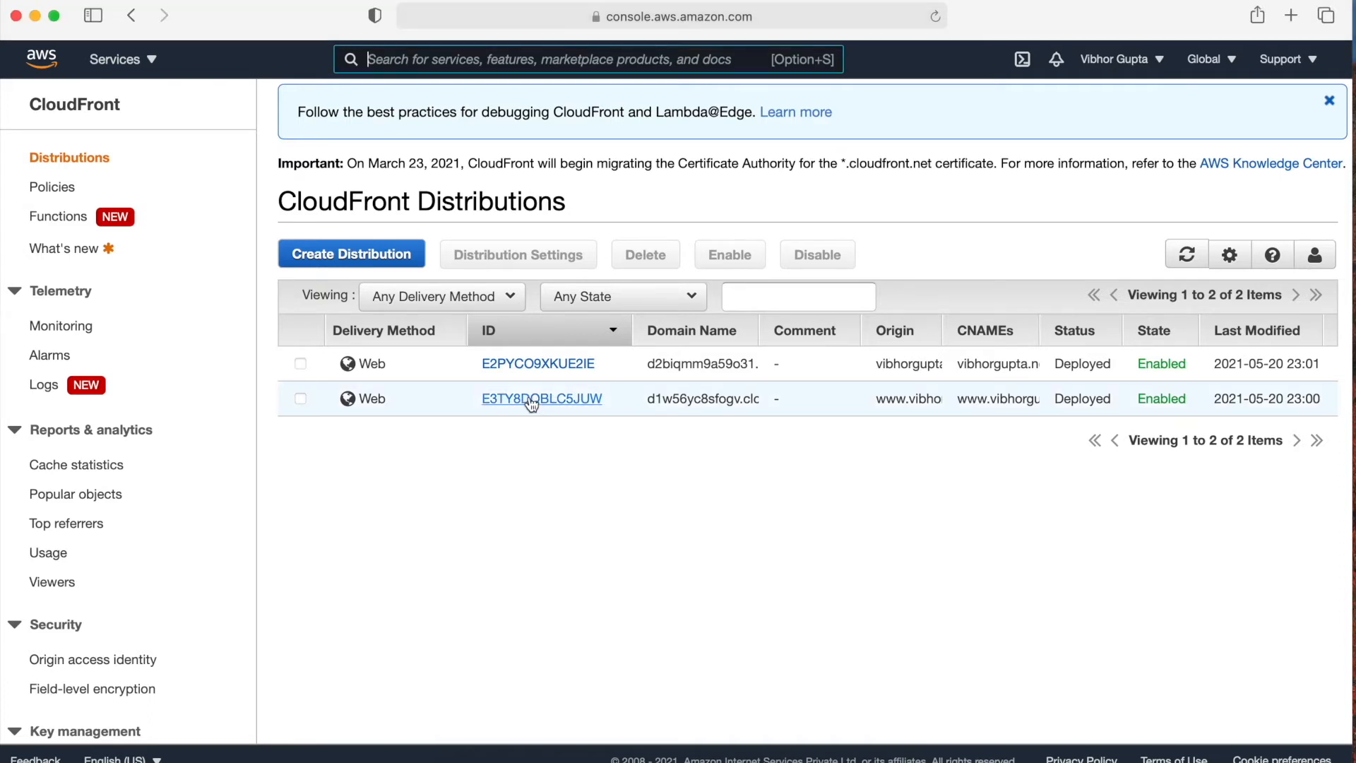
{"action": "left_click", "coordinate": [531, 400]}
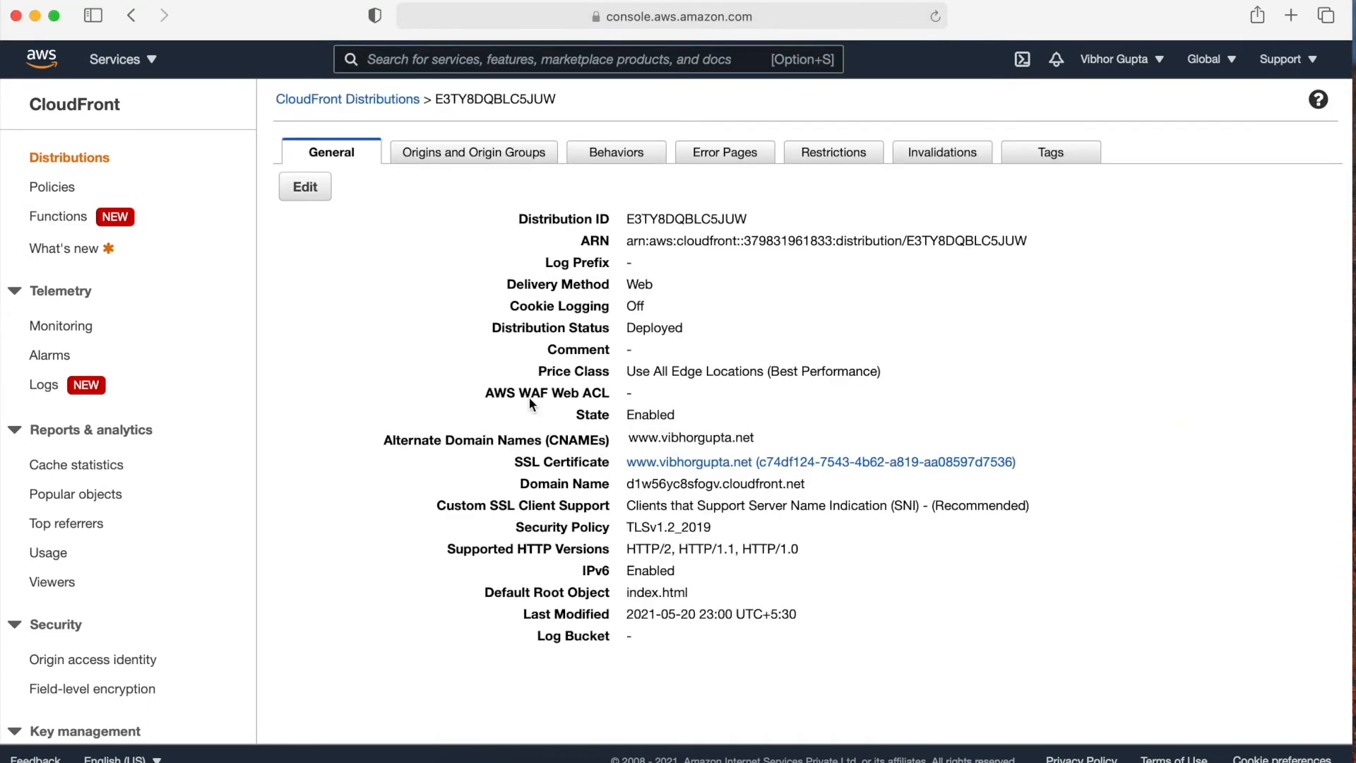
{"action": "left_click", "coordinate": [491, 155]}
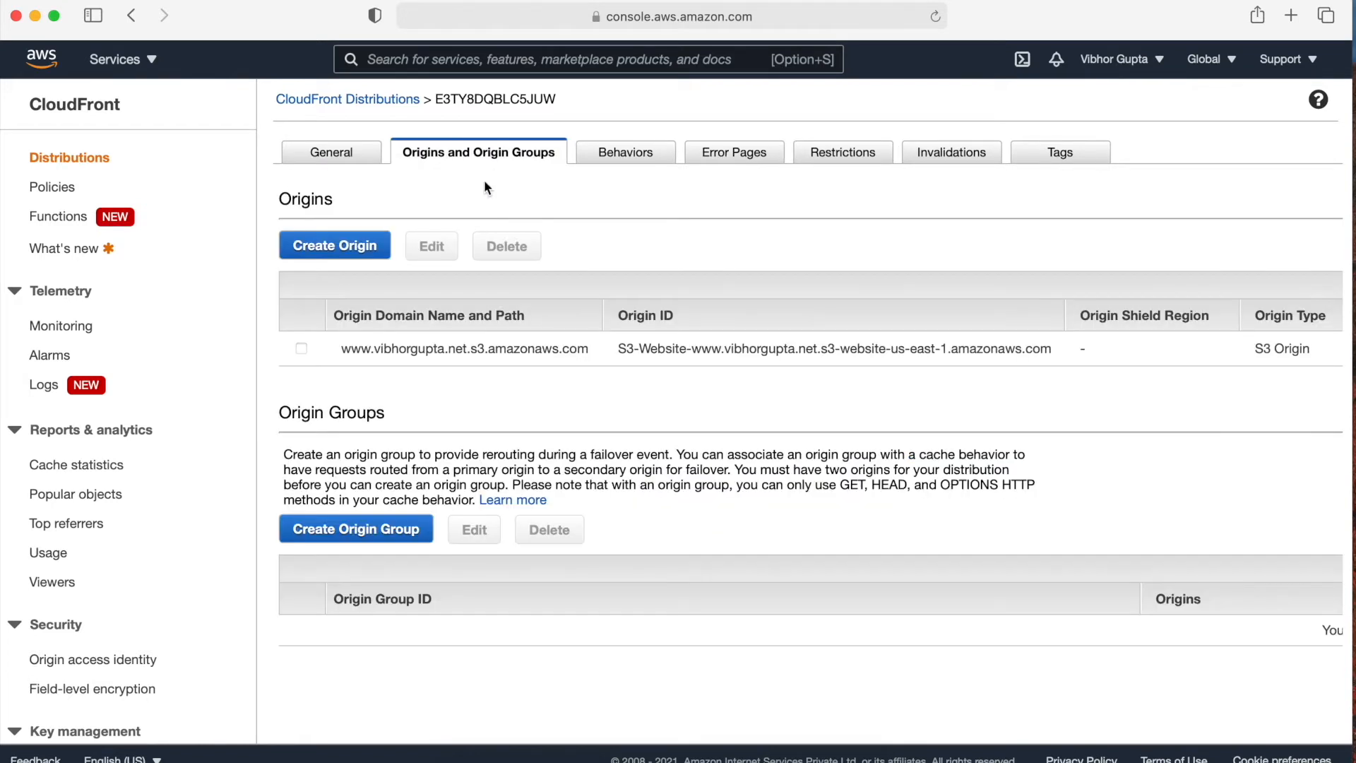
{"action": "left_click", "coordinate": [302, 350]}
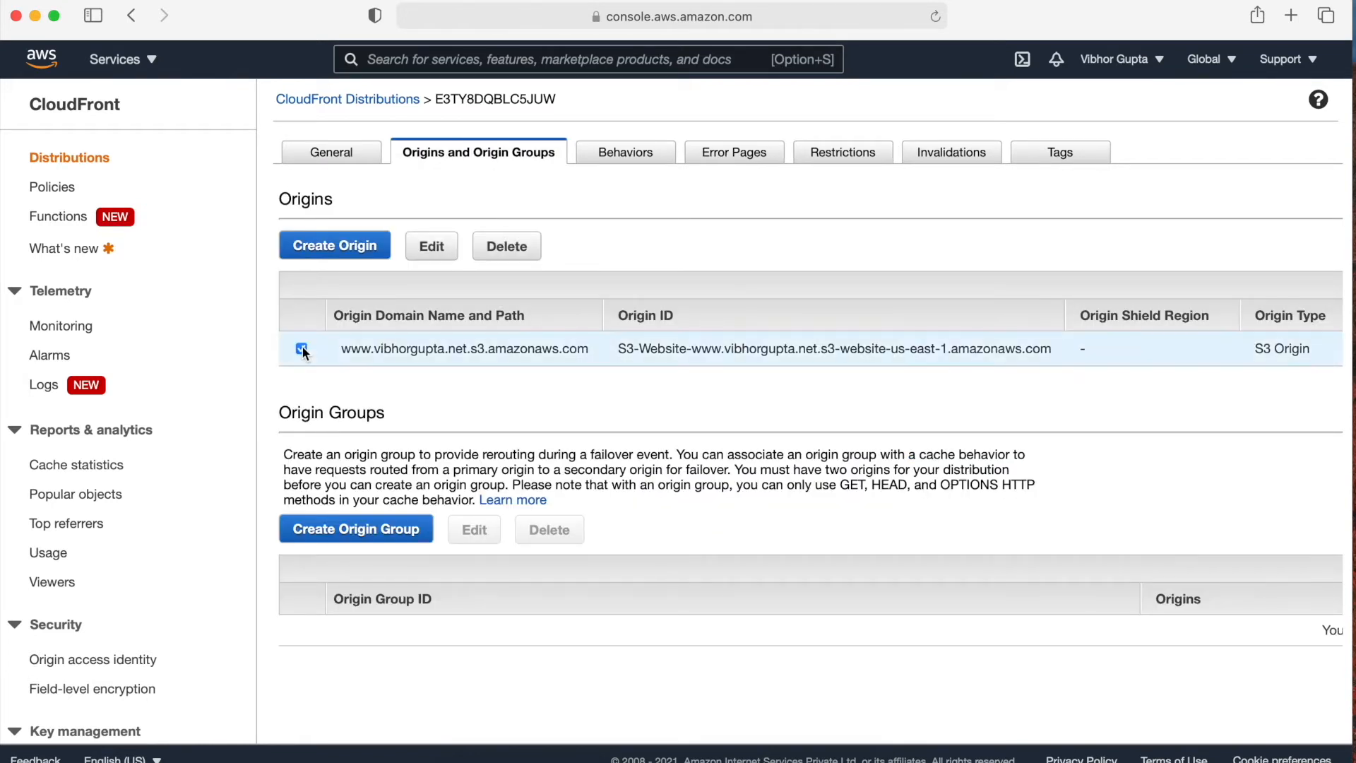
{"action": "left_click", "coordinate": [432, 247]}
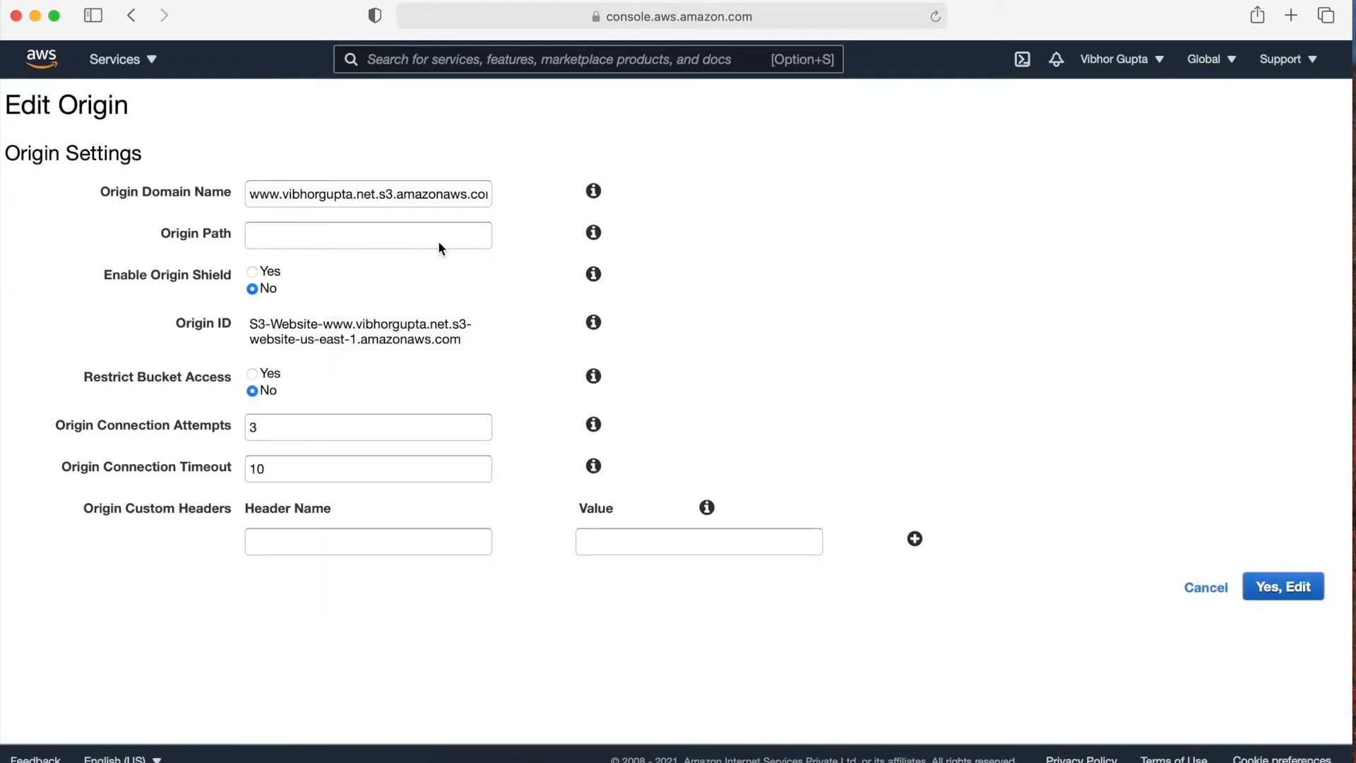
- Restrict the origin's bucket access with a new identity, remove ".s3.amazonaws.com" from its comment, and grant read permissions by updating the bucket policy
{"action": "left_click", "coordinate": [253, 375]}
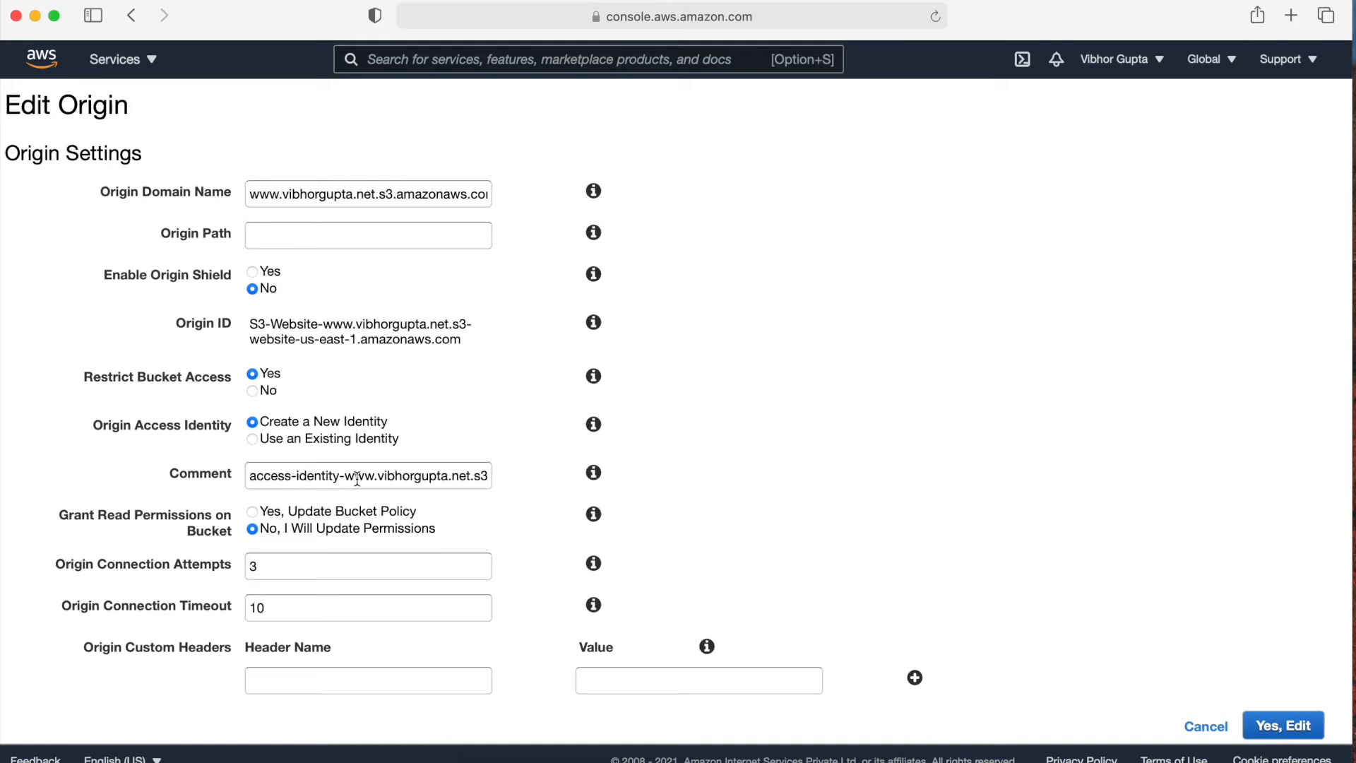
{"action": "left_click", "coordinate": [473, 475]}
{"action": "left_click_drag", "start_coordinate": [473, 475], "coordinate": [593, 472]}
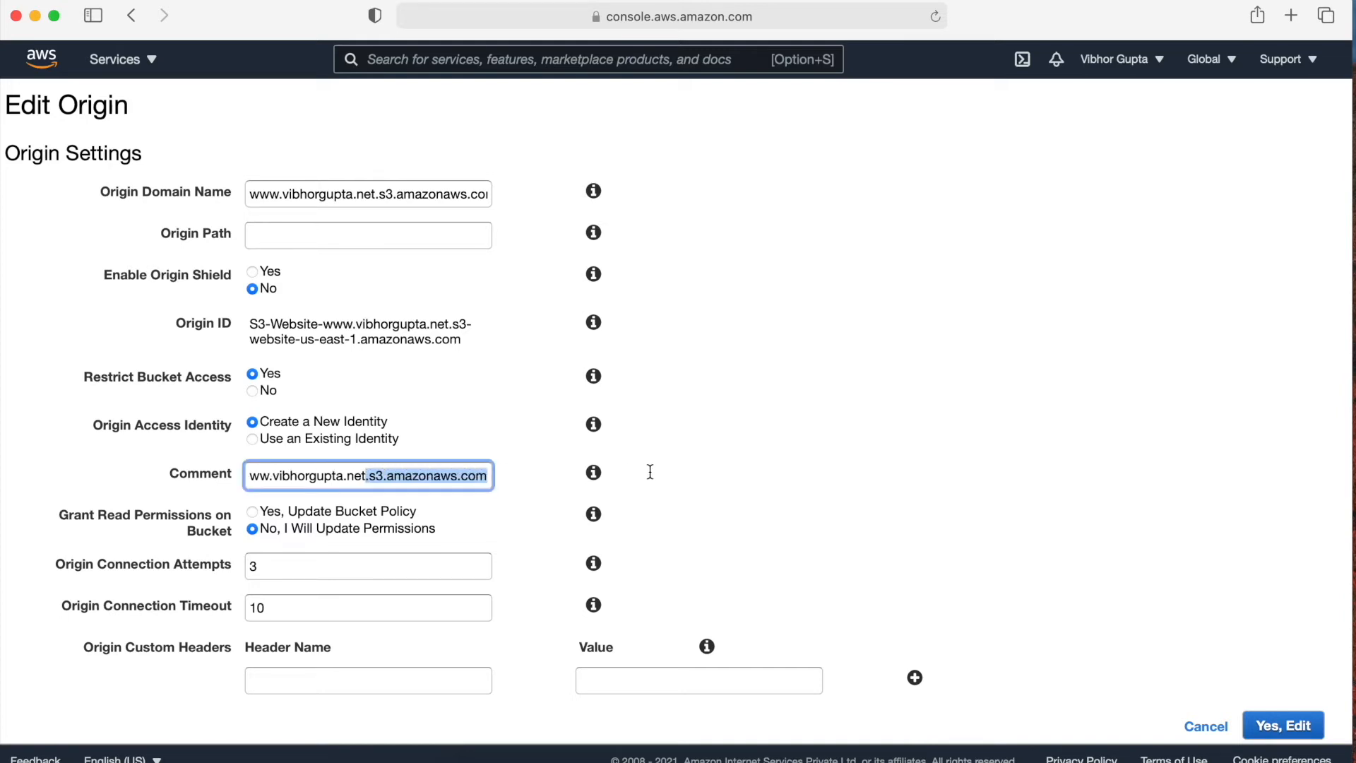
{"action": "key", "text": "BackSpace"}
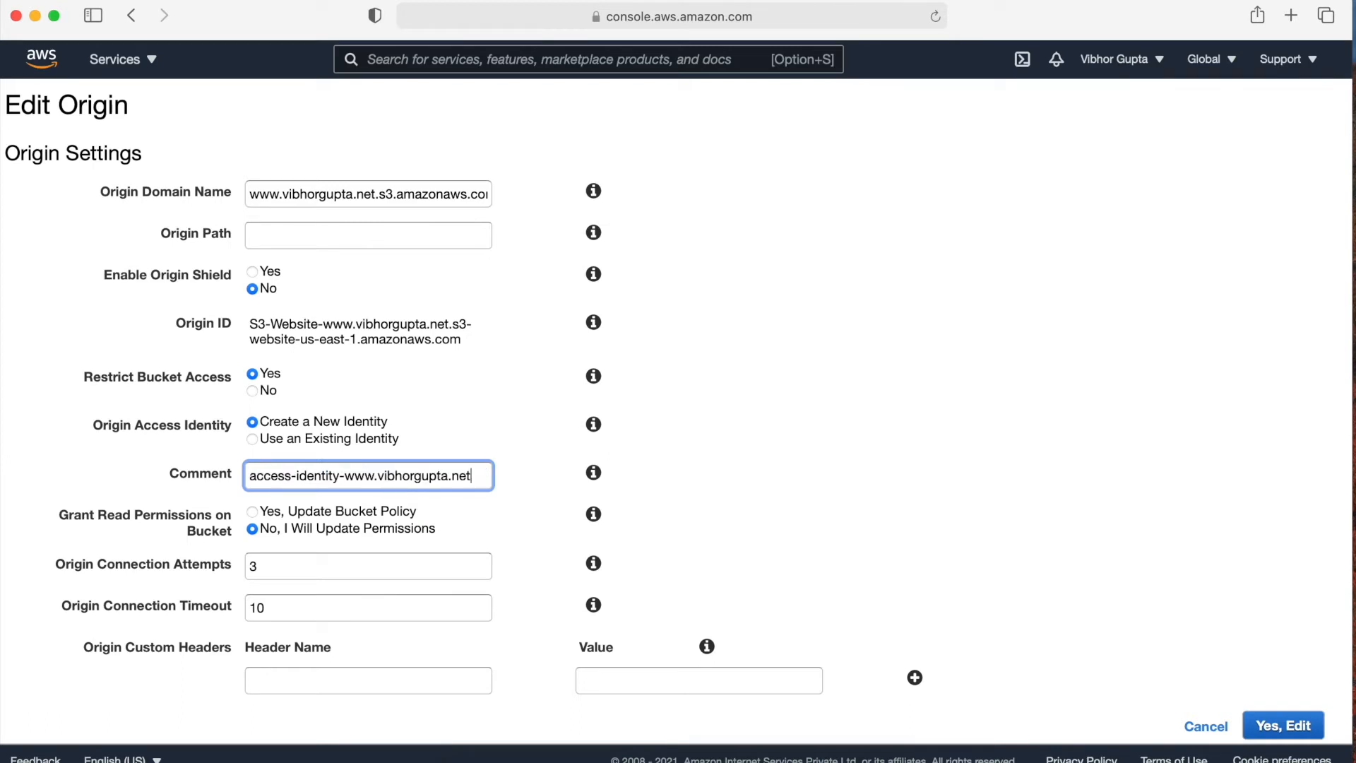
{"action": "left_click", "coordinate": [291, 516]}
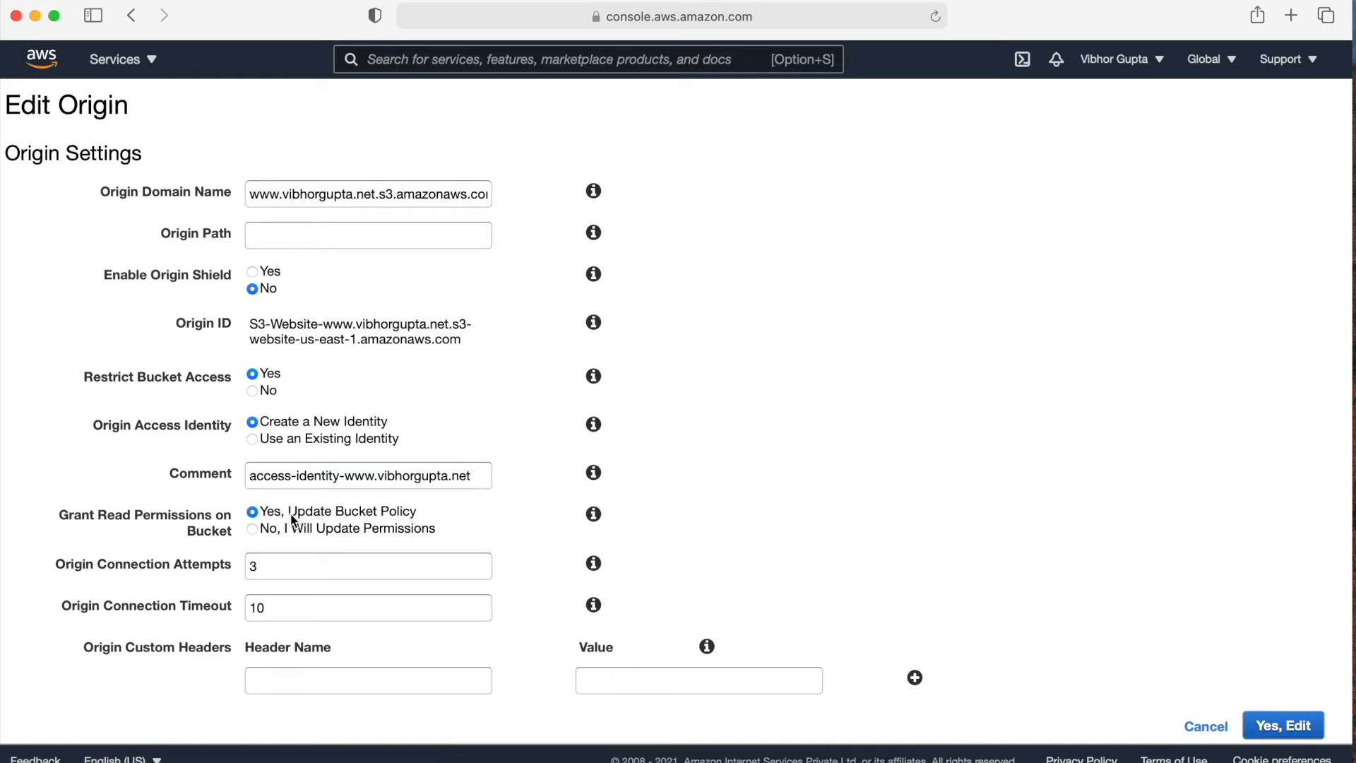
{"action": "left_click", "coordinate": [1278, 722]}
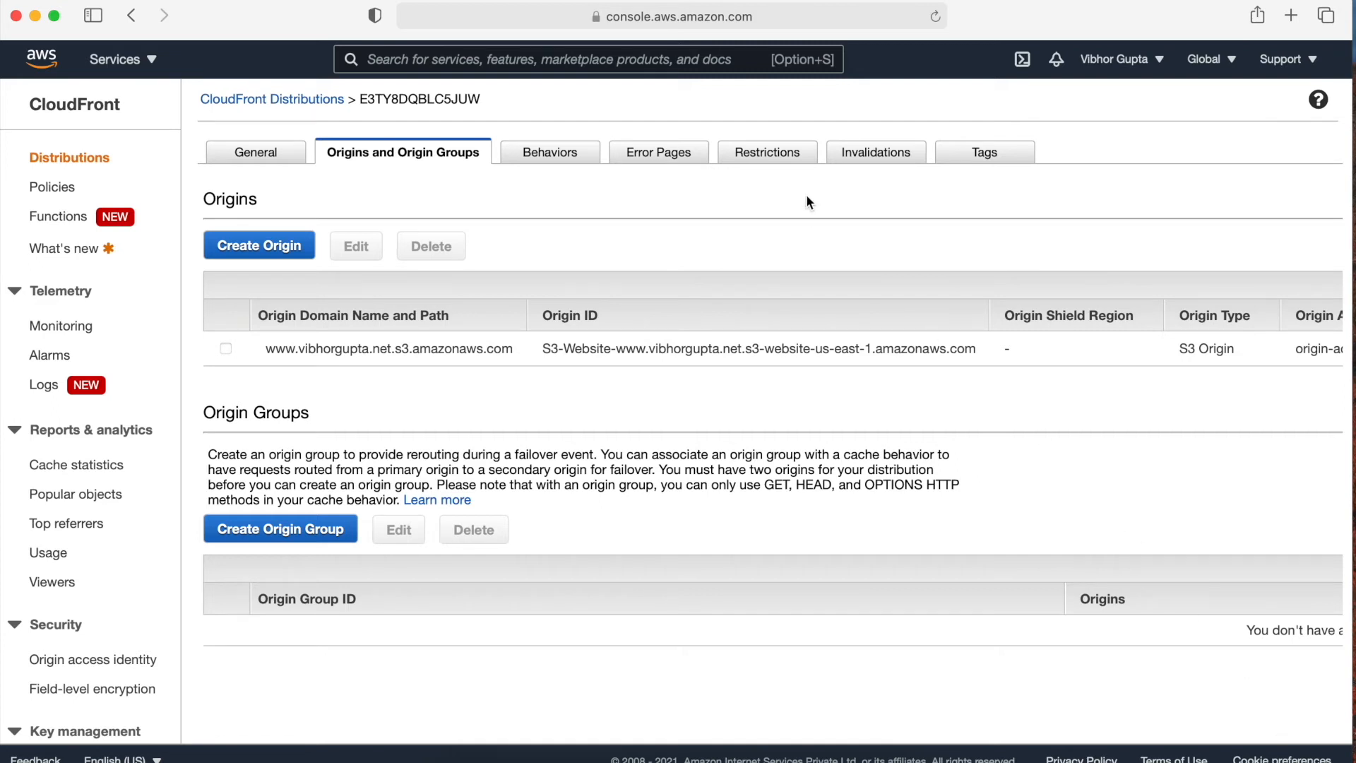
- Open the www bucket's permissions in S3 and review the public read and CloudFront statements in its bucket policy
{"action": "left_click", "coordinate": [646, 59]}
{"action": "type", "text": "s3"}
{"action": "left_click", "coordinate": [429, 208]}
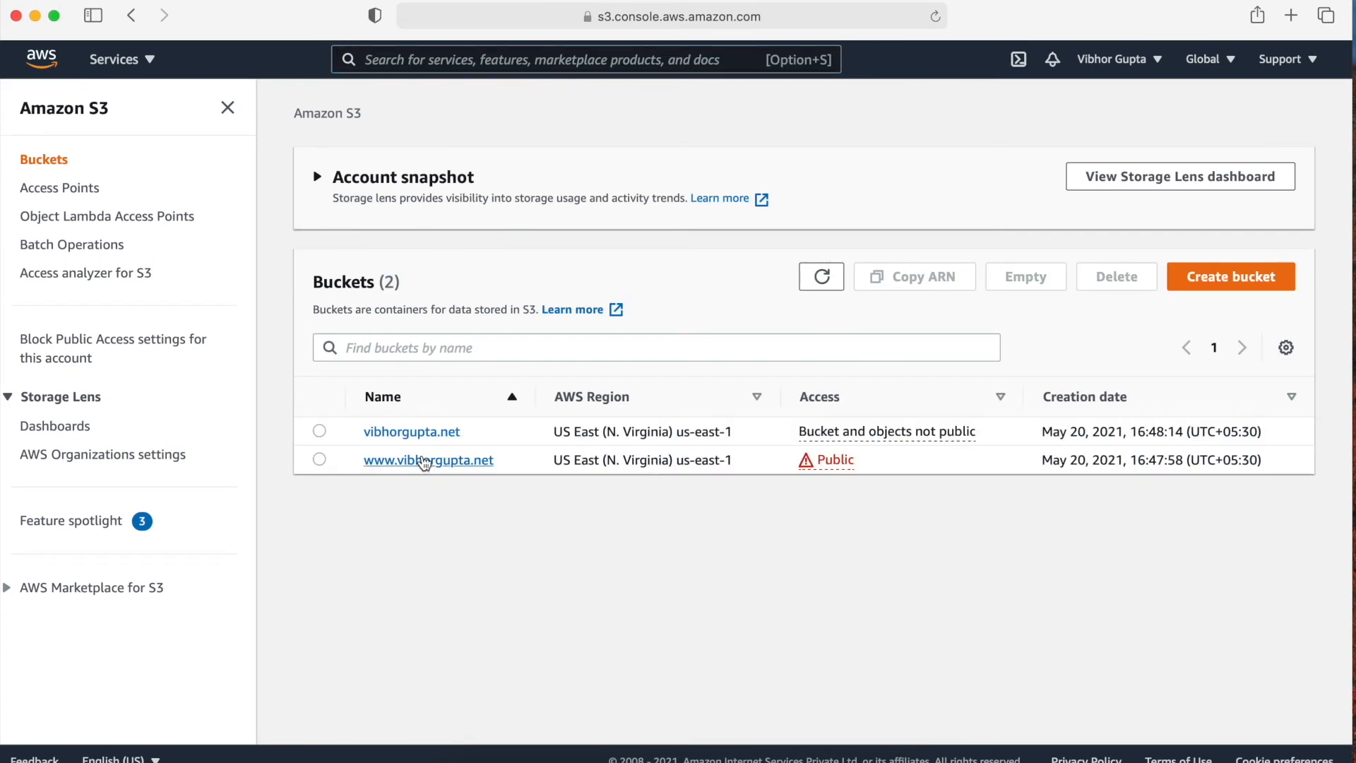
{"action": "left_click", "coordinate": [424, 461]}
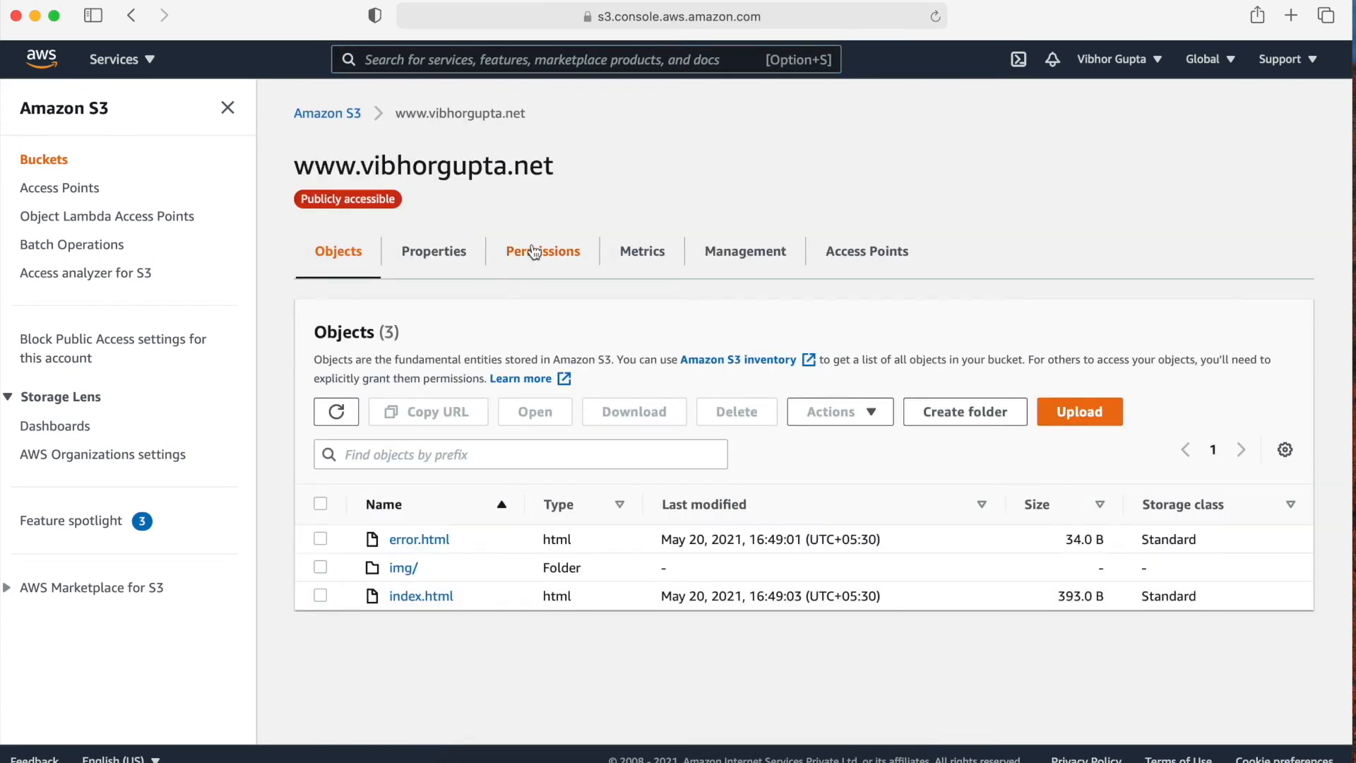
{"action": "left_click", "coordinate": [536, 271]}
{"action": "scroll", "coordinate": [500, 483], "scroll_direction": "down", "scroll_amount": 10}
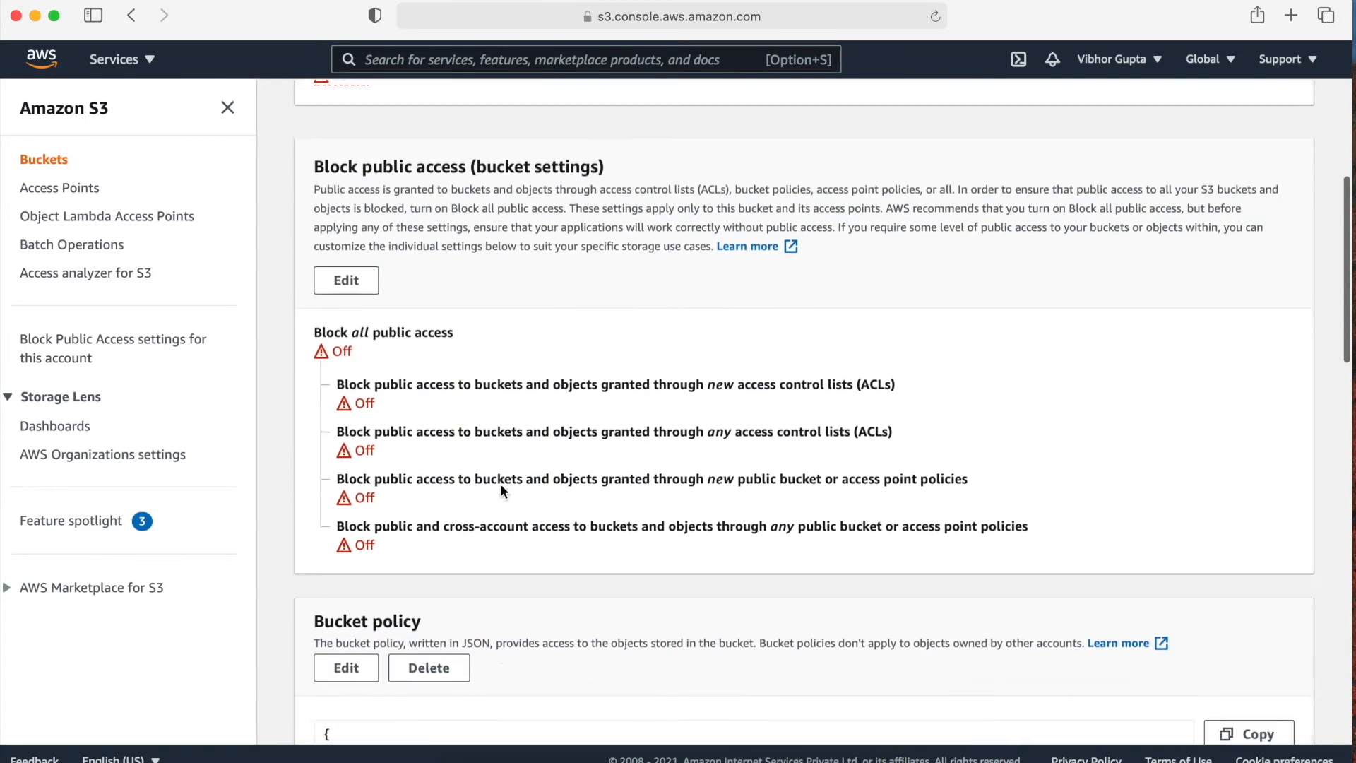
{"action": "scroll", "coordinate": [503, 489], "scroll_direction": "down", "scroll_amount": 3}
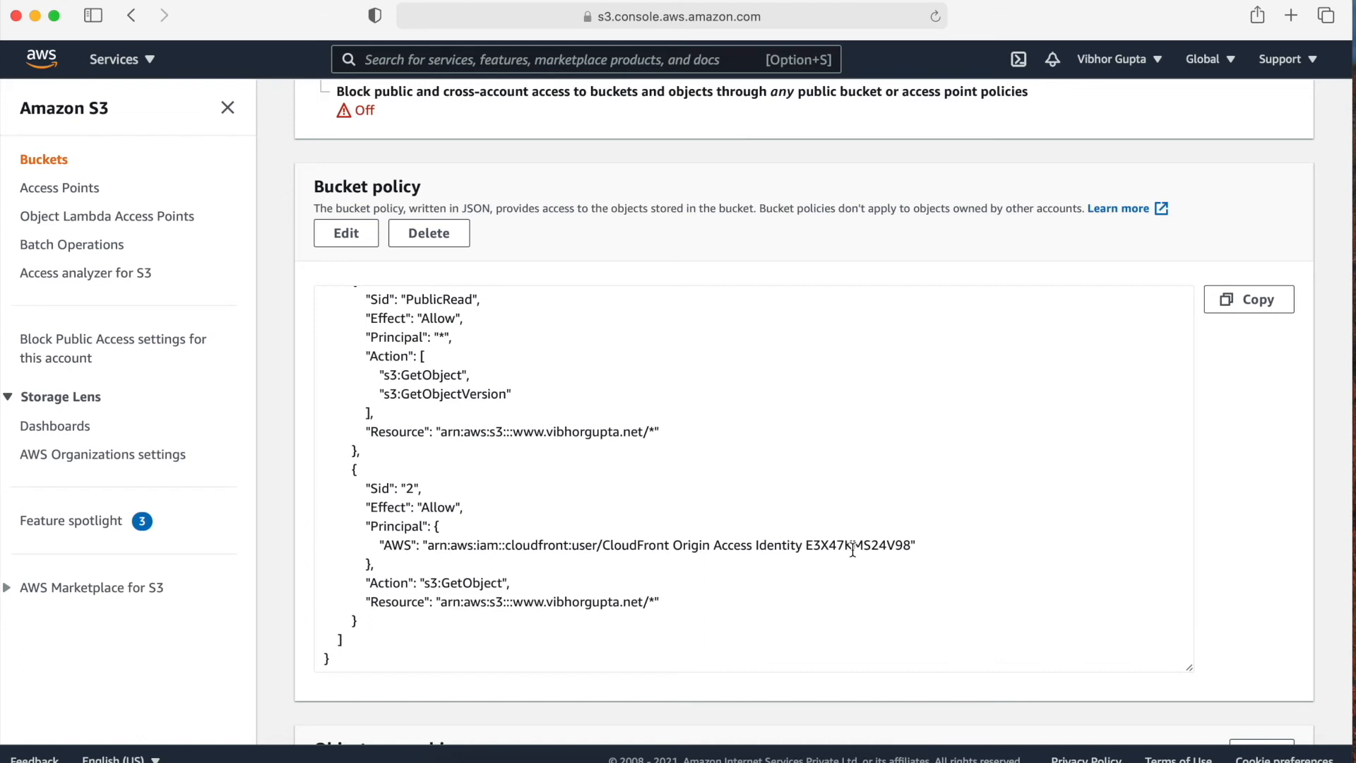
{"action": "scroll", "coordinate": [918, 458], "scroll_direction": "up", "scroll_amount": 2}
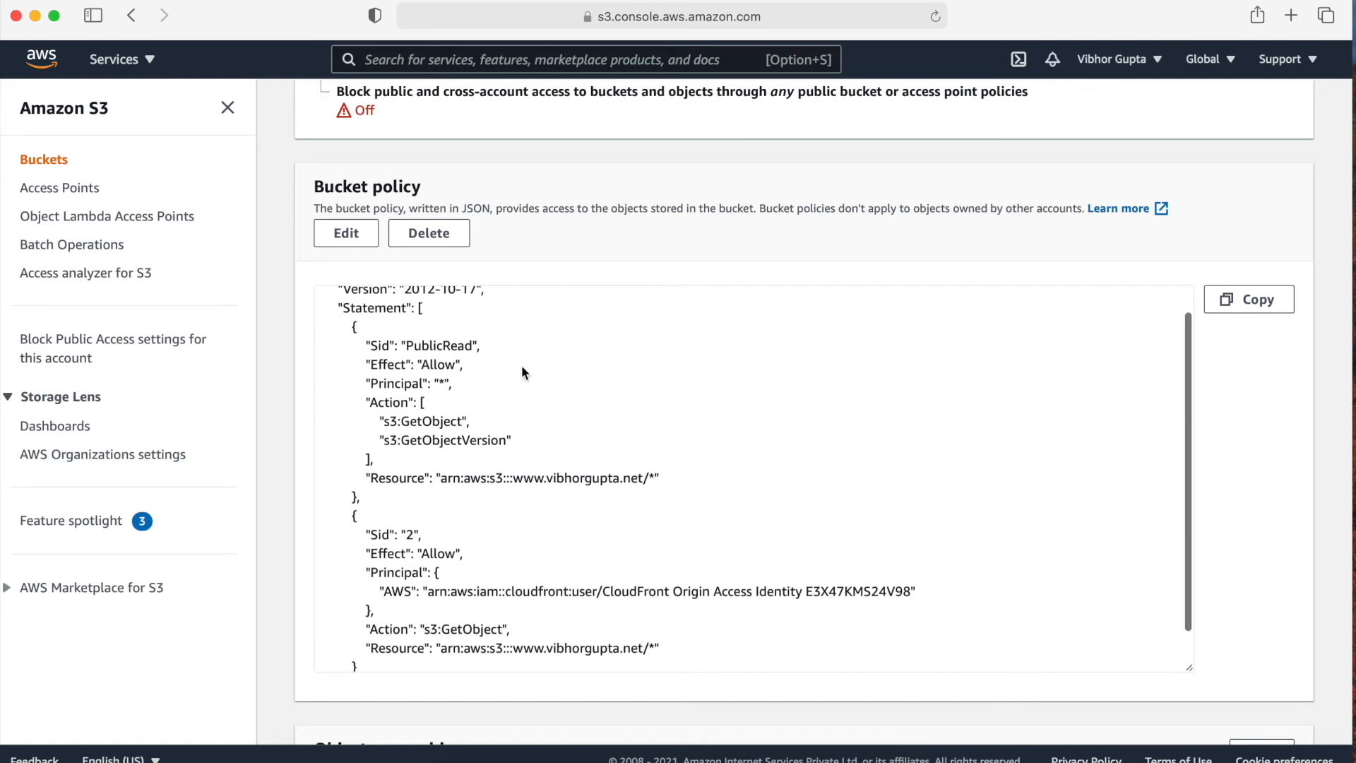
- Remove the PublicRead statement from the www bucket's policy and save the policy
{"action": "left_click", "coordinate": [343, 244]}
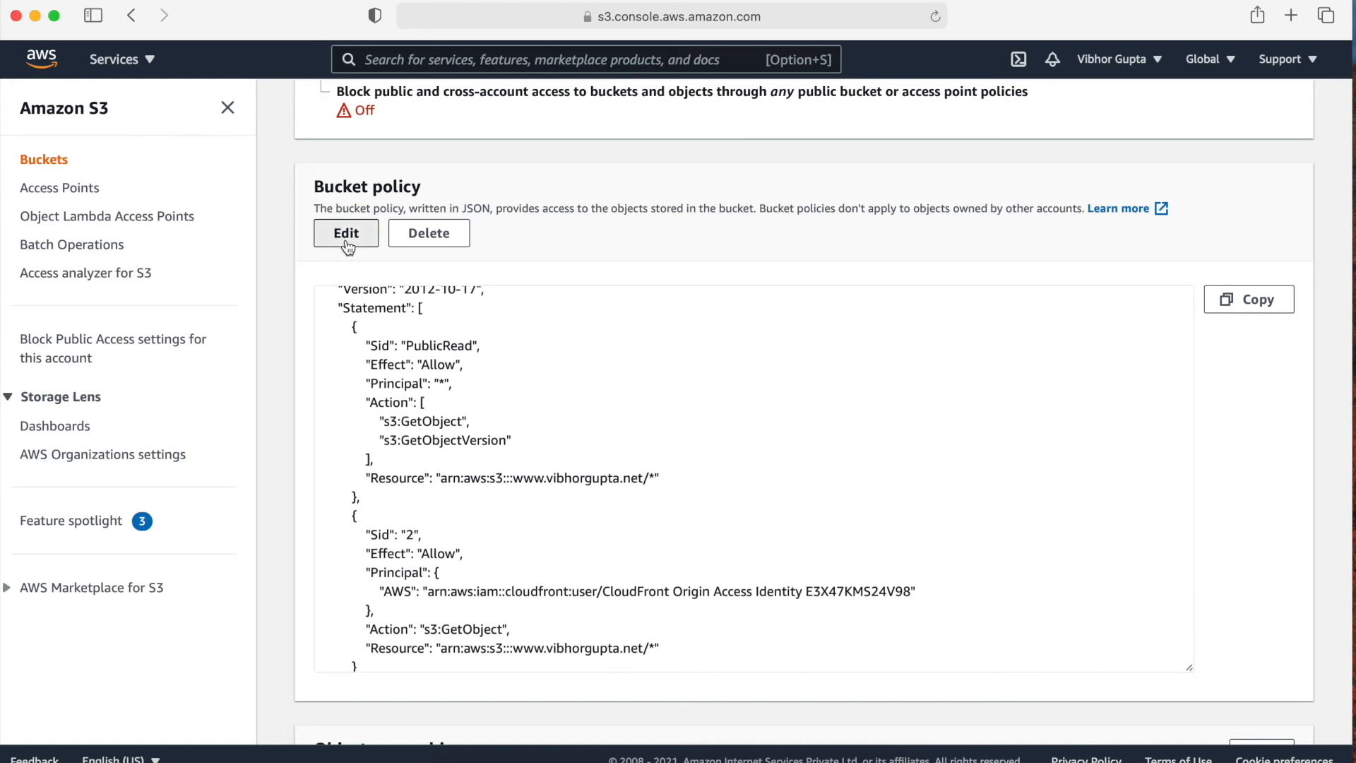
{"action": "scroll", "coordinate": [399, 432], "scroll_direction": "down", "scroll_amount": 2}
{"action": "left_click", "coordinate": [400, 432]}
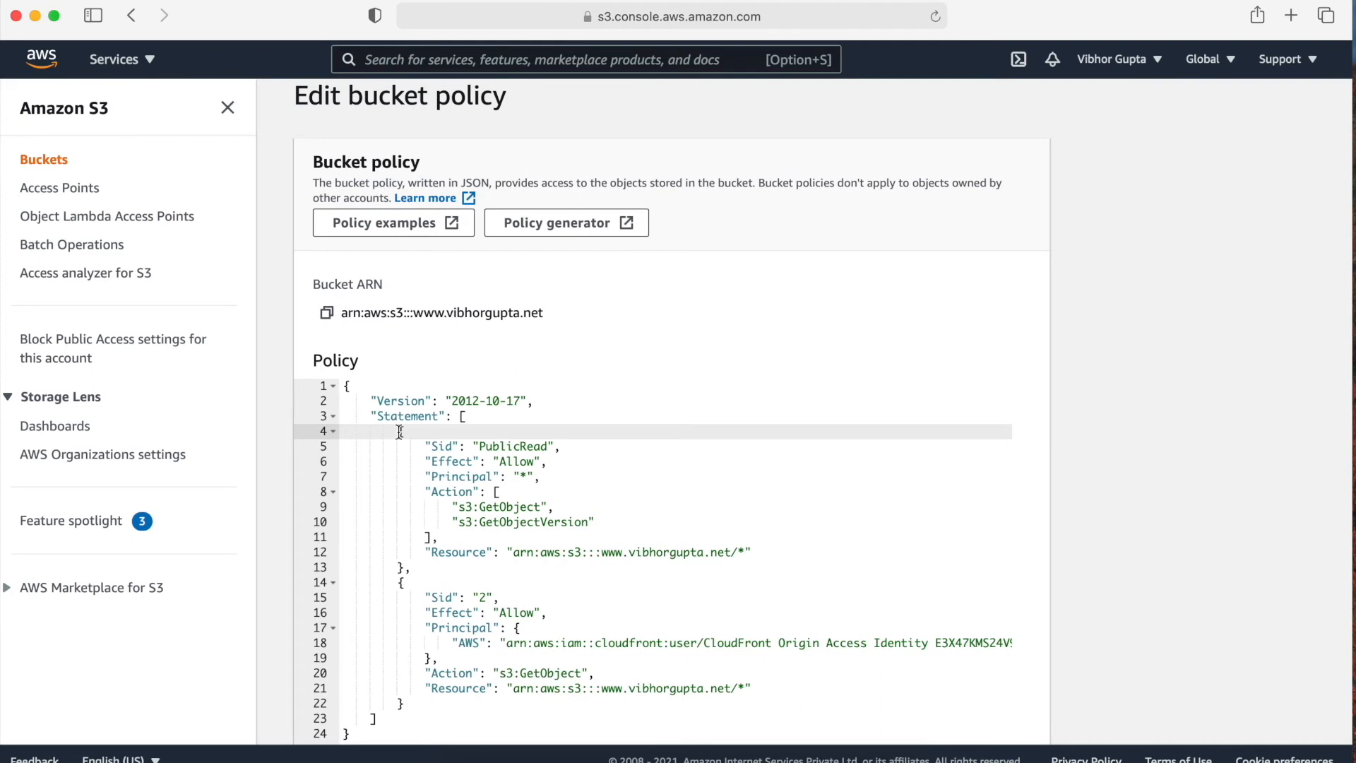
{"action": "left_click_drag", "start_coordinate": [399, 433], "coordinate": [412, 566]}
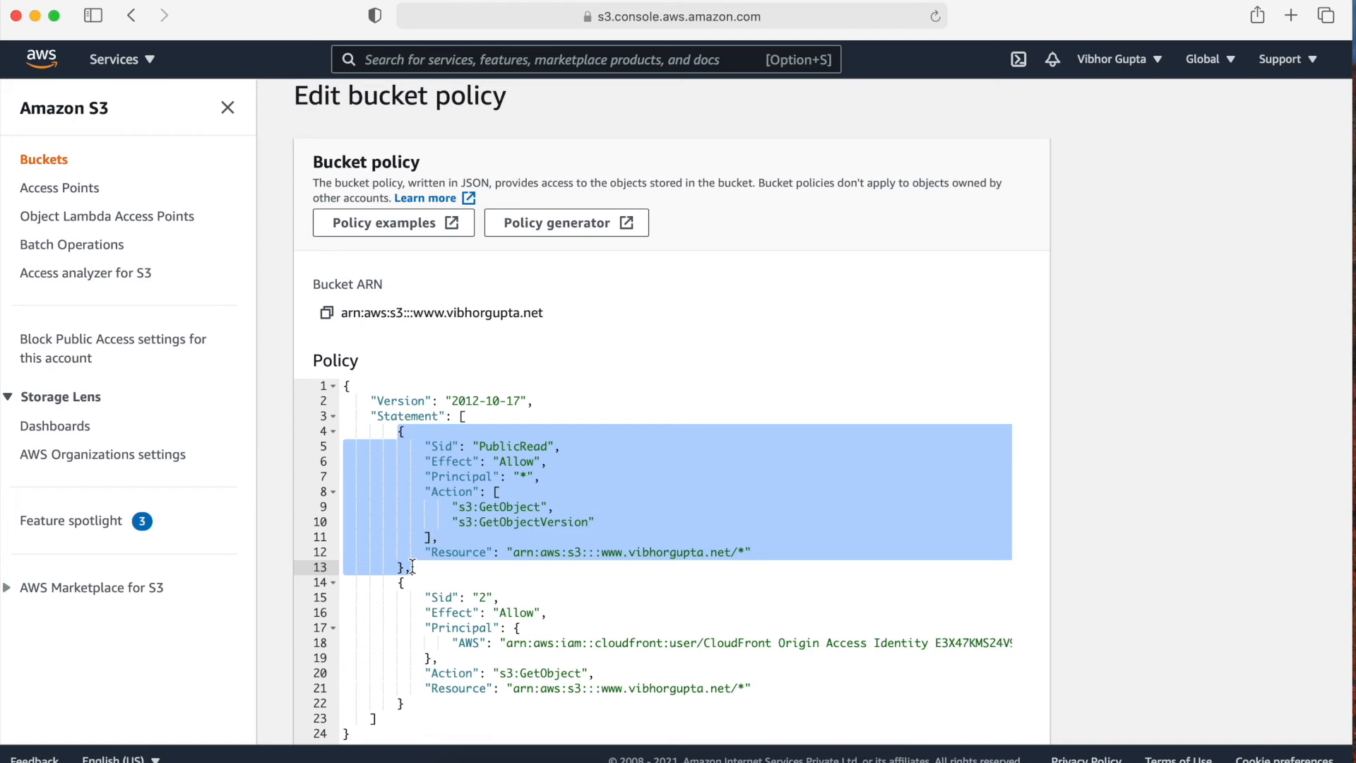
{"action": "key", "text": "BackSpace"}
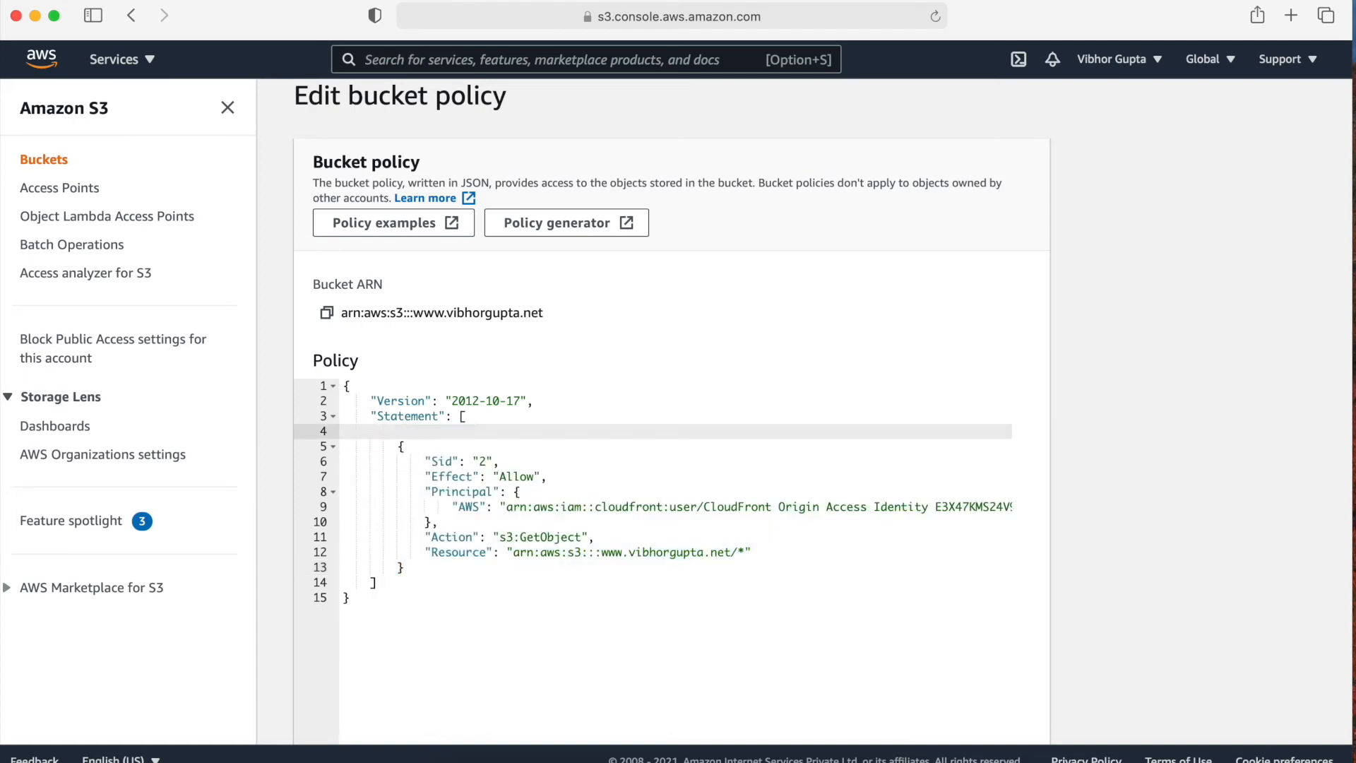
{"action": "scroll", "coordinate": [514, 573], "scroll_direction": "down", "scroll_amount": 6}
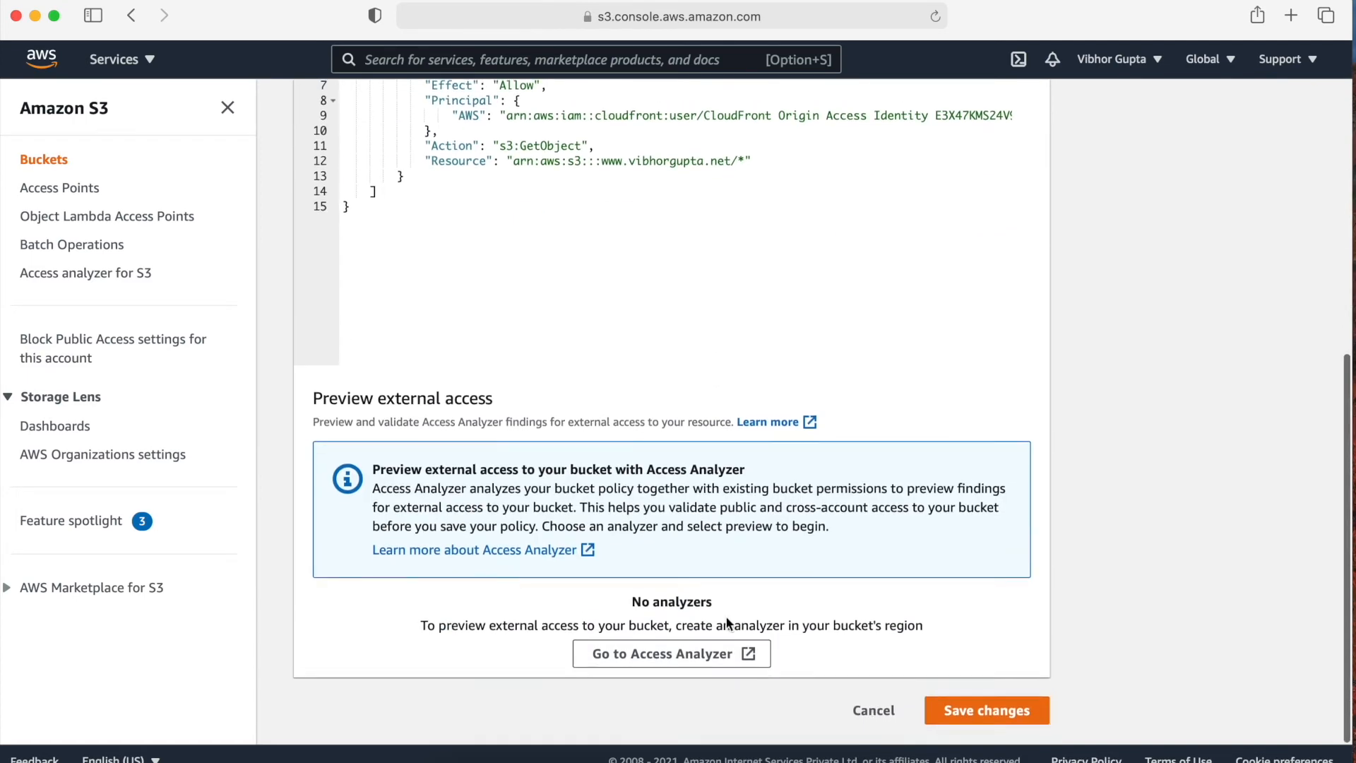
{"action": "left_click", "coordinate": [958, 713]}
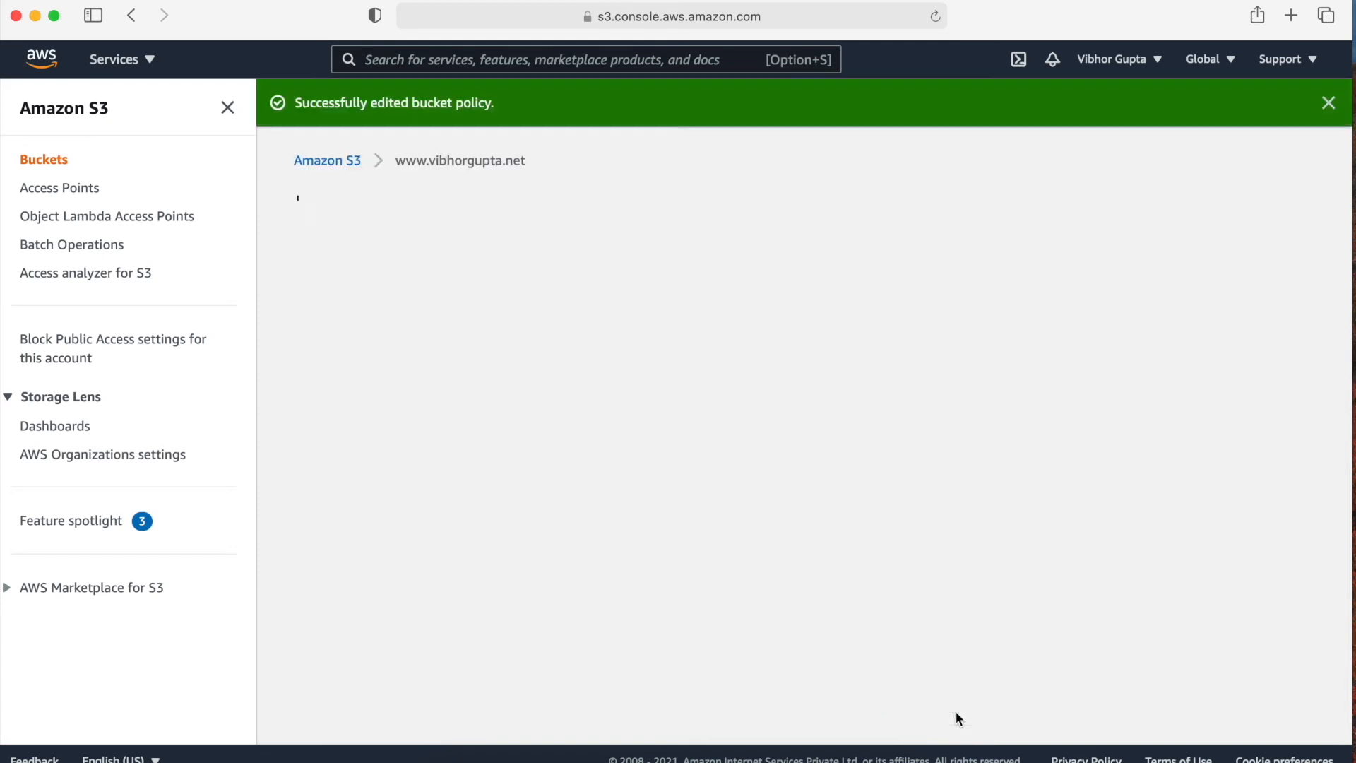
{"action": "scroll", "coordinate": [685, 566], "scroll_direction": "down", "scroll_amount": 1}
{"action": "scroll", "coordinate": [685, 566], "scroll_direction": "up", "scroll_amount": 1}
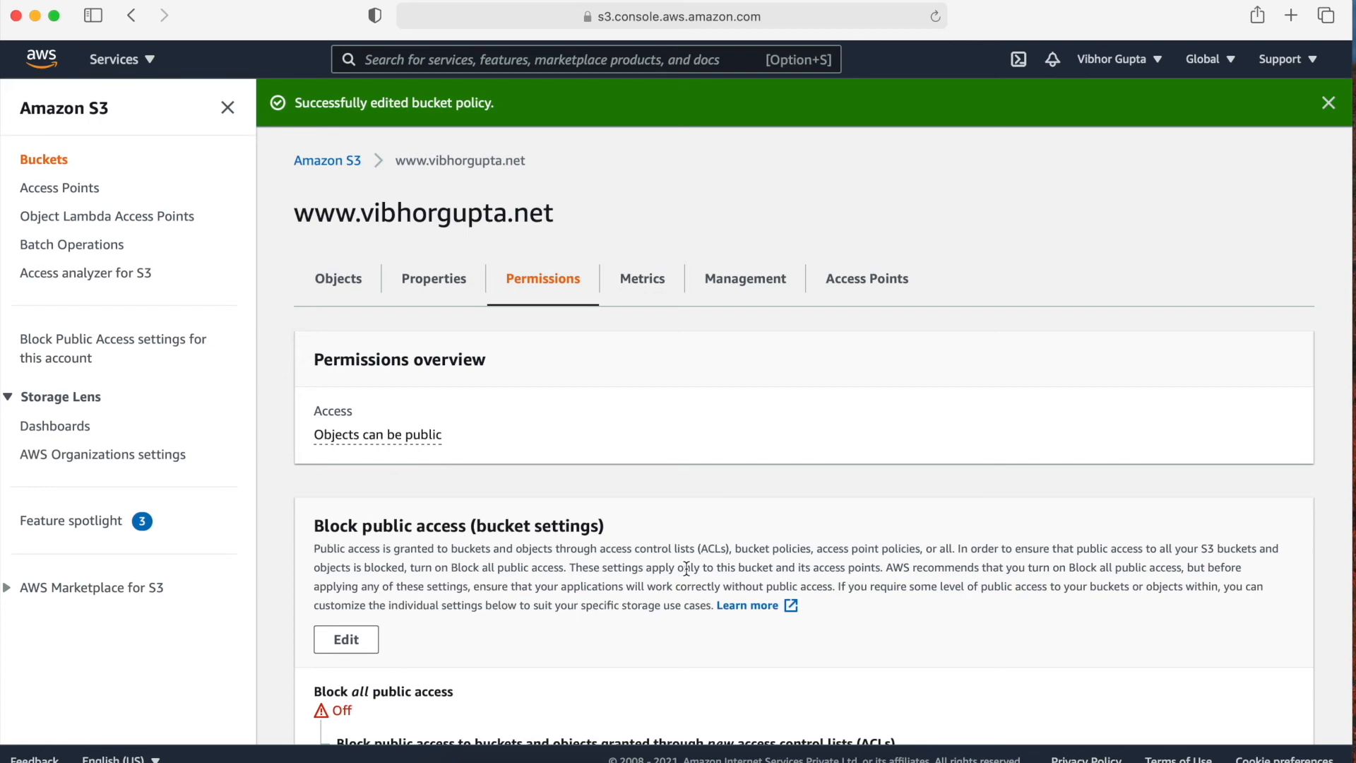
- Copy the www bucket's static website endpoint from its properties and open it in a Chrome incognito window to test direct access
{"action": "left_click", "coordinate": [463, 283]}
{"action": "scroll", "coordinate": [558, 555], "scroll_direction": "down", "scroll_amount": 20}
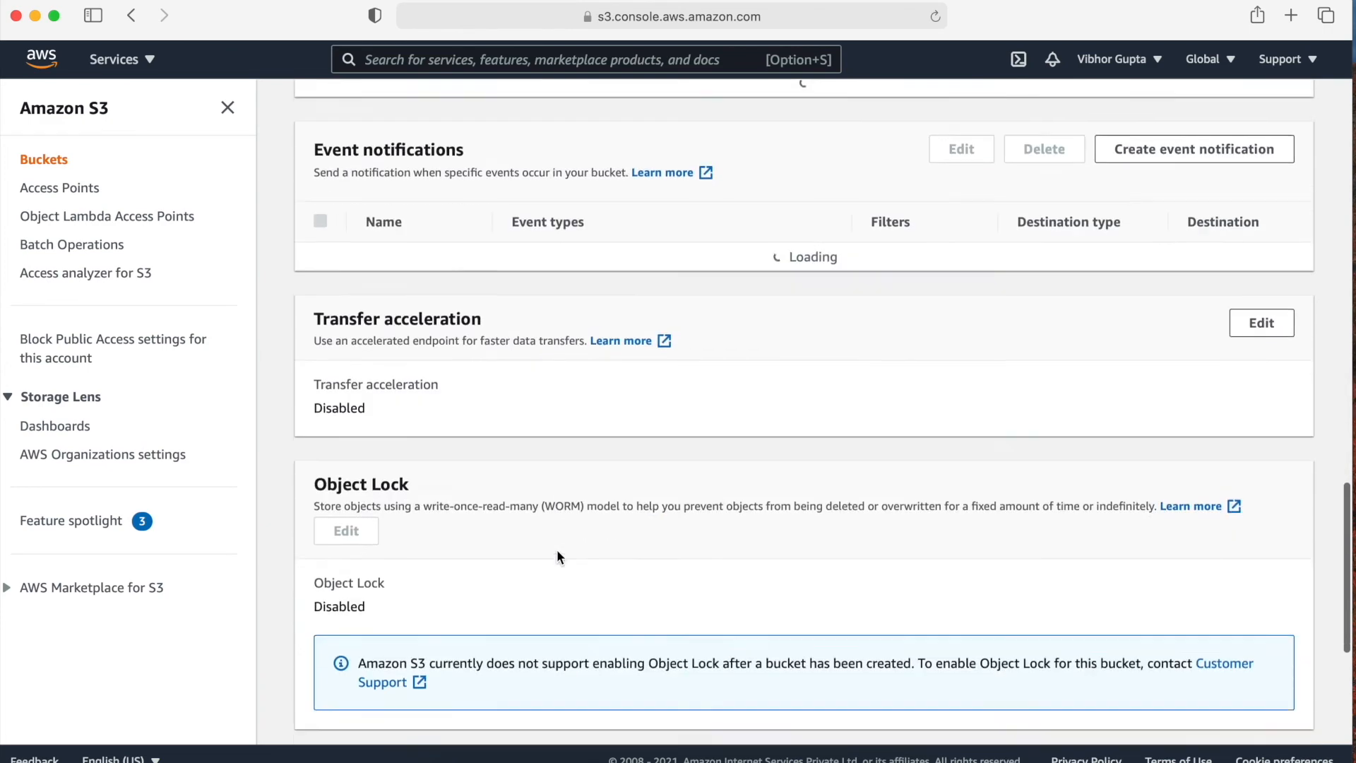
{"action": "scroll", "coordinate": [558, 557], "scroll_direction": "down", "scroll_amount": 3}
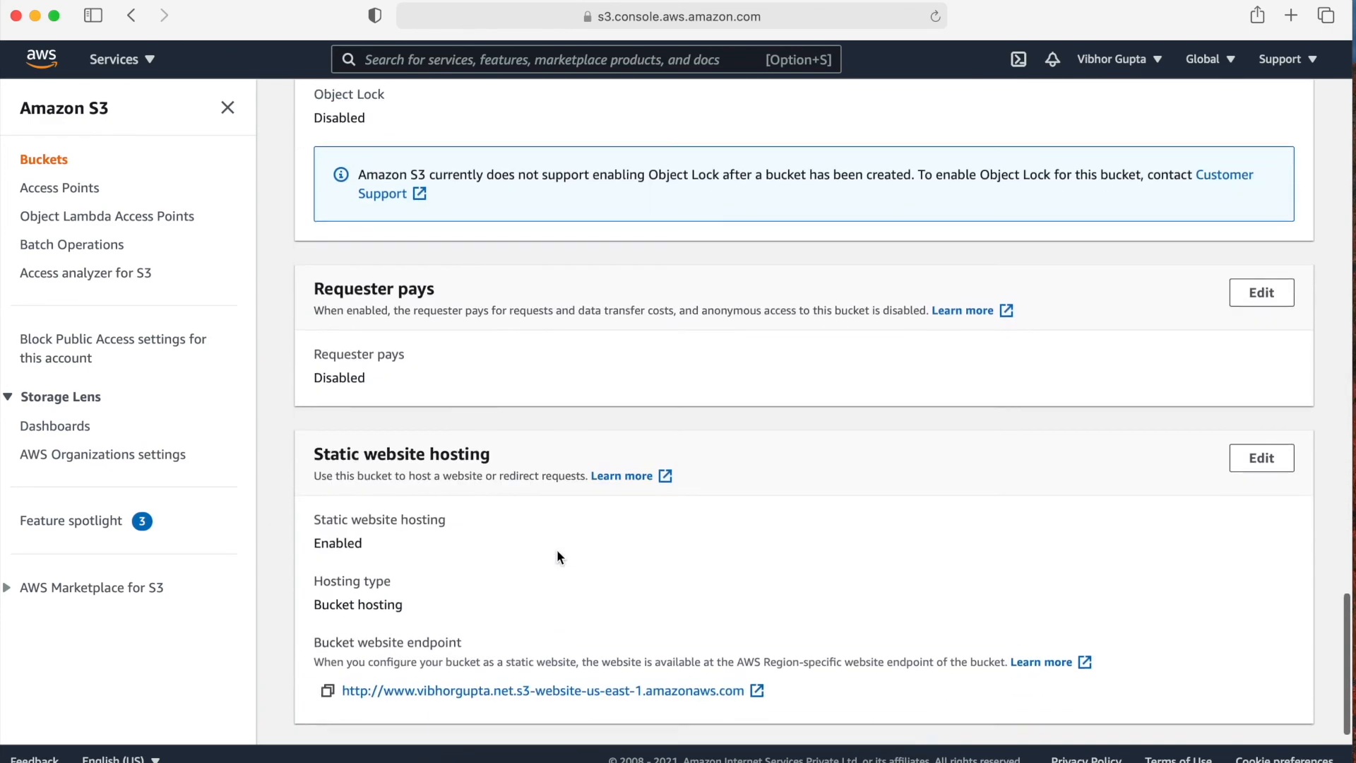
{"action": "left_click", "coordinate": [329, 662]}
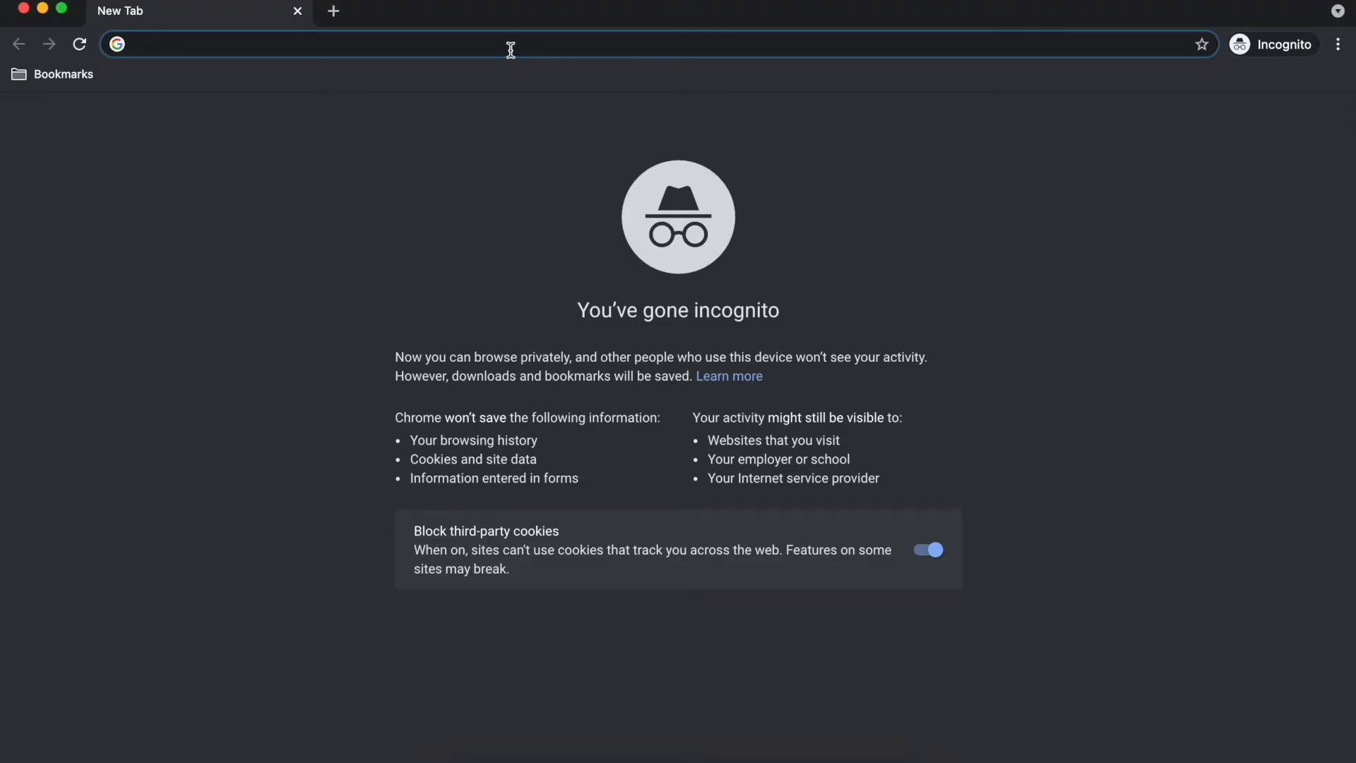
{"action": "key", "text": "super+v"}
{"action": "key", "text": "Return"}
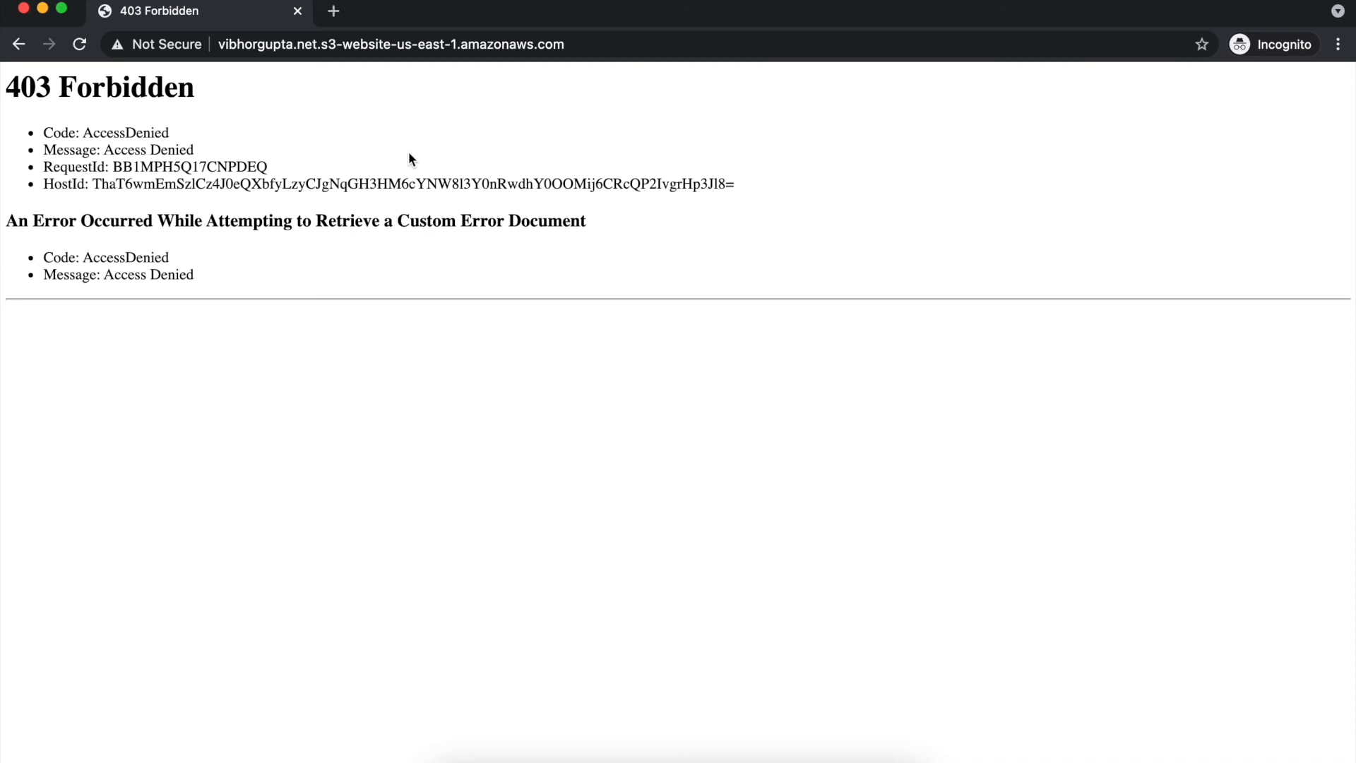
- Load the website through its domain without the www prefix, reload it, and inspect the page and its full address
{"action": "left_click", "coordinate": [448, 46]}
{"action": "type", "text": "vibhorgupta.net"}
{"action": "key", "text": "Return"}
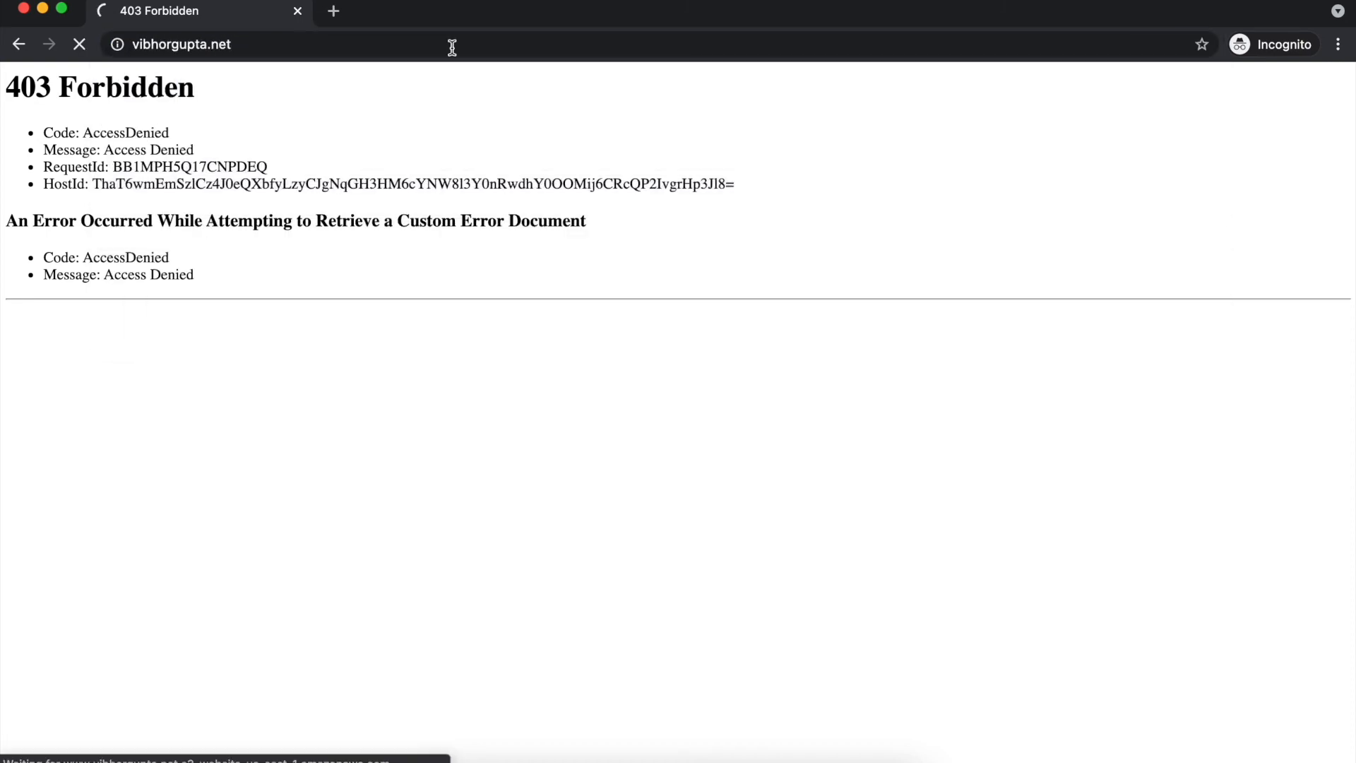
{"action": "scroll", "coordinate": [381, 346], "scroll_direction": "down", "scroll_amount": 2}
{"action": "scroll", "coordinate": [381, 351], "scroll_direction": "up", "scroll_amount": 2}
{"action": "left_click", "coordinate": [295, 49]}
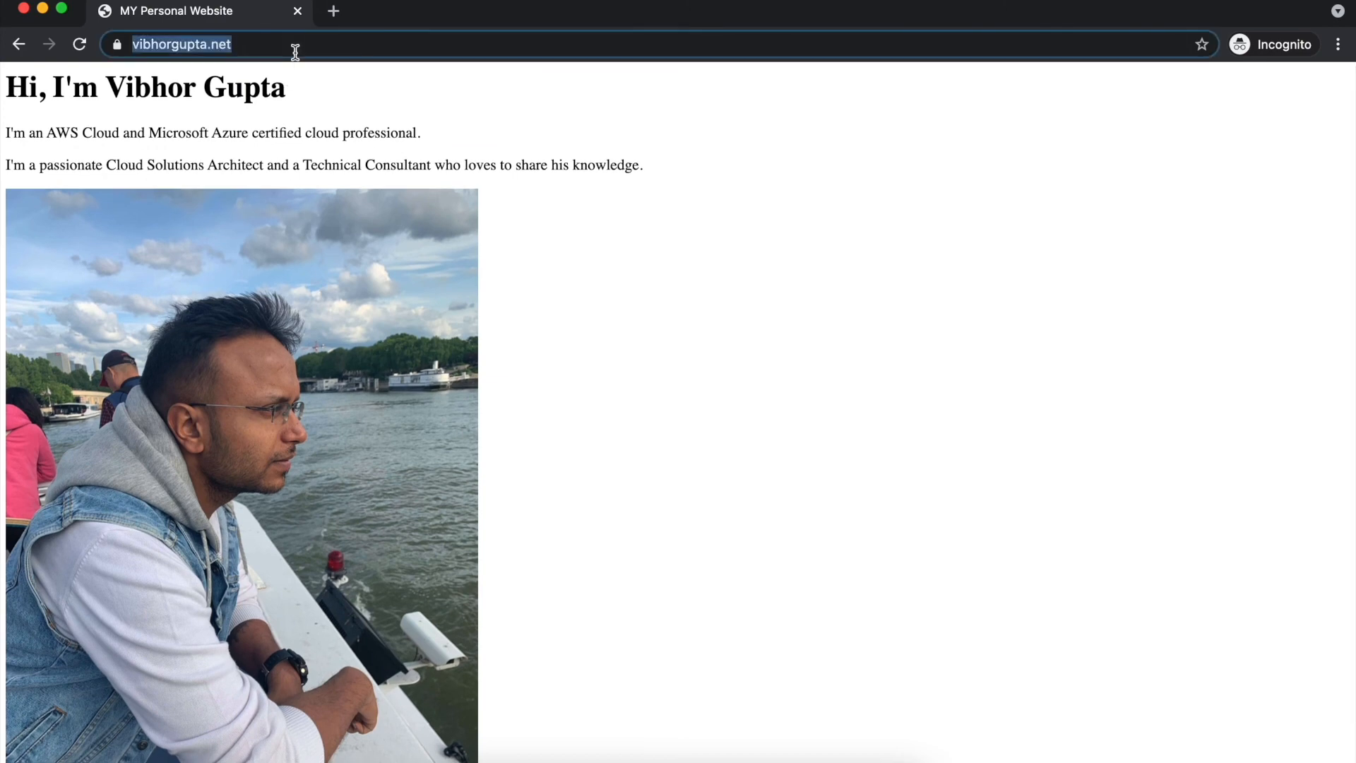
{"action": "key", "text": "Return"}
{"action": "double_click", "coordinate": [283, 45]}
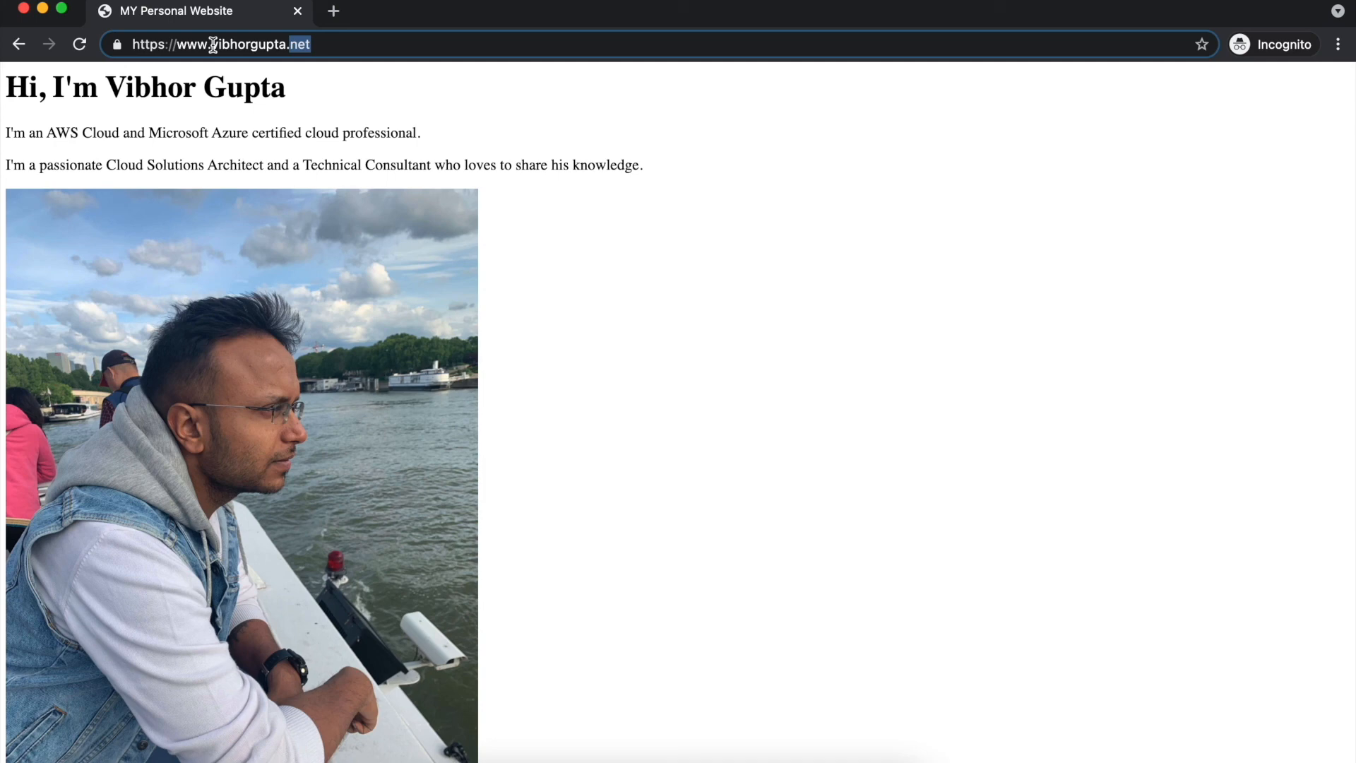
- Open the site's www domain in a new incognito tab to test access through CloudFront
{"action": "left_click", "coordinate": [336, 13]}
{"action": "type", "text": "www.vib"}
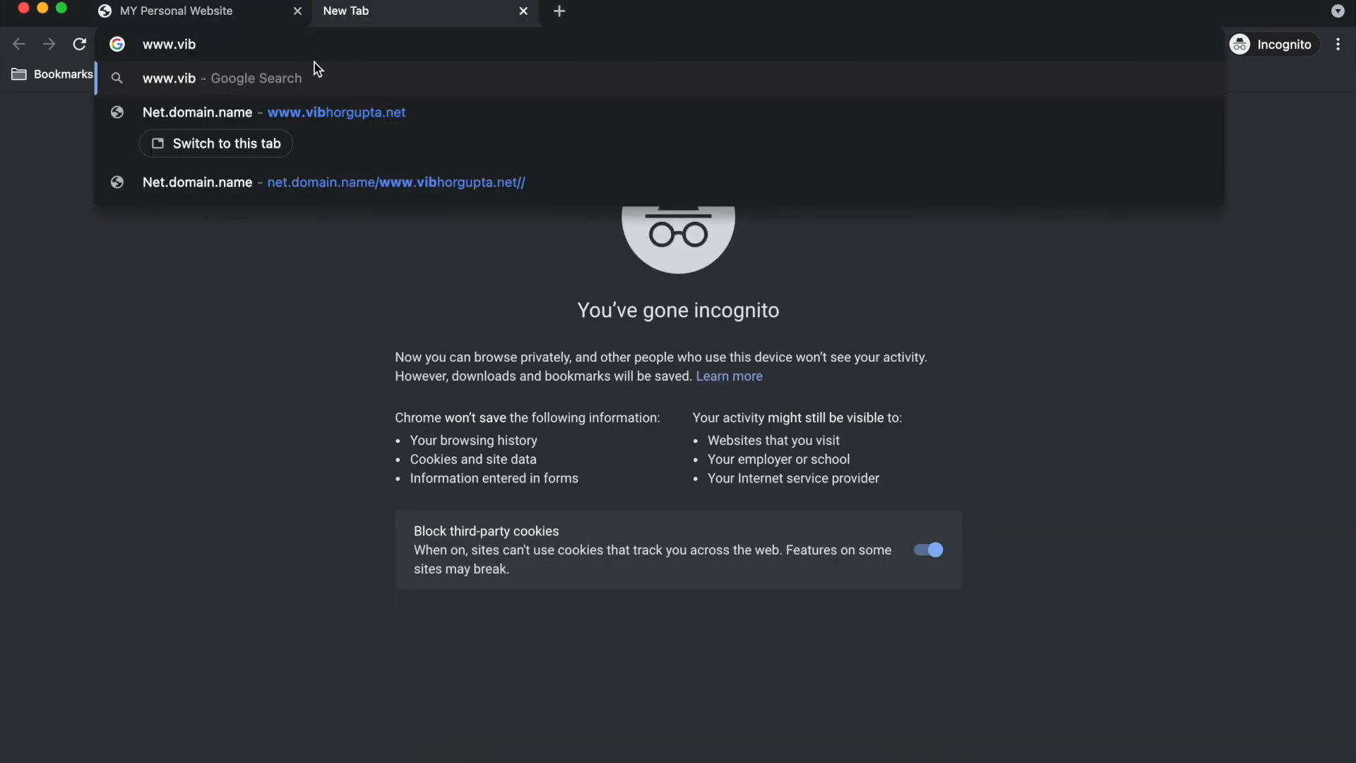
{"action": "key", "text": "Down"}
{"action": "left_click", "coordinate": [320, 116]}
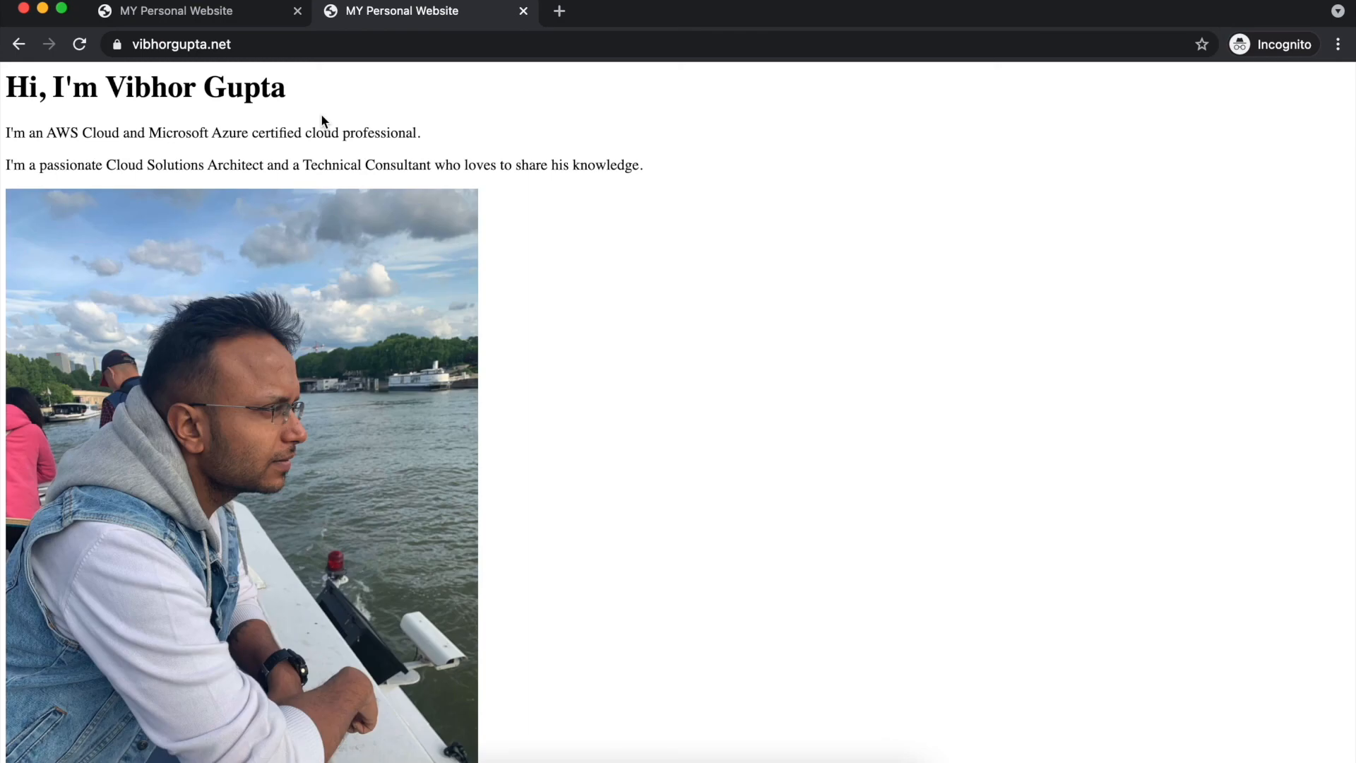